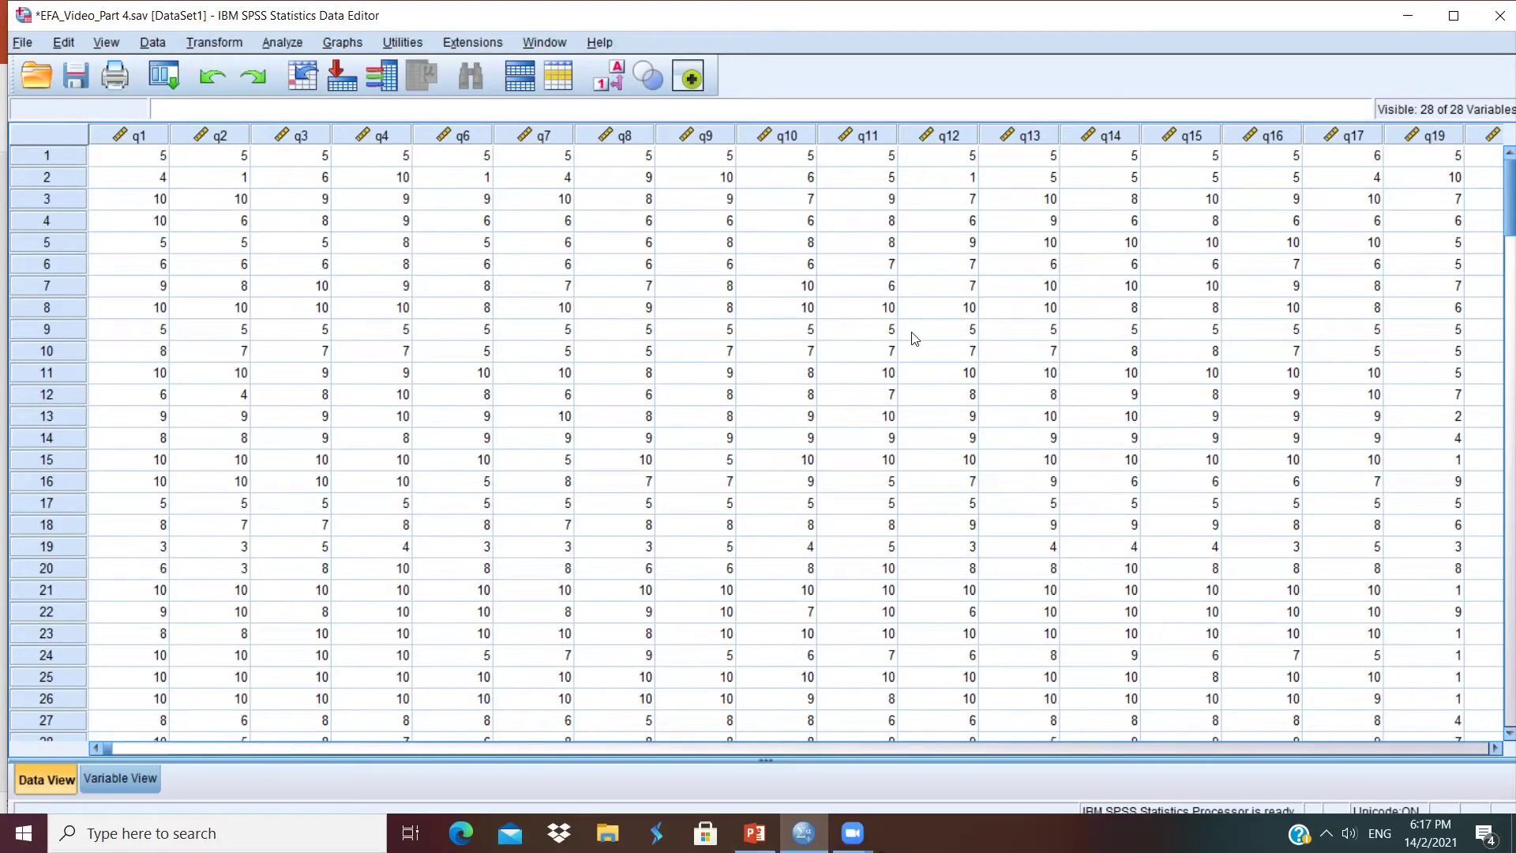
Open Dimension Reduction > Factor and move all the q item variables into the Variables list.
click(280, 44)
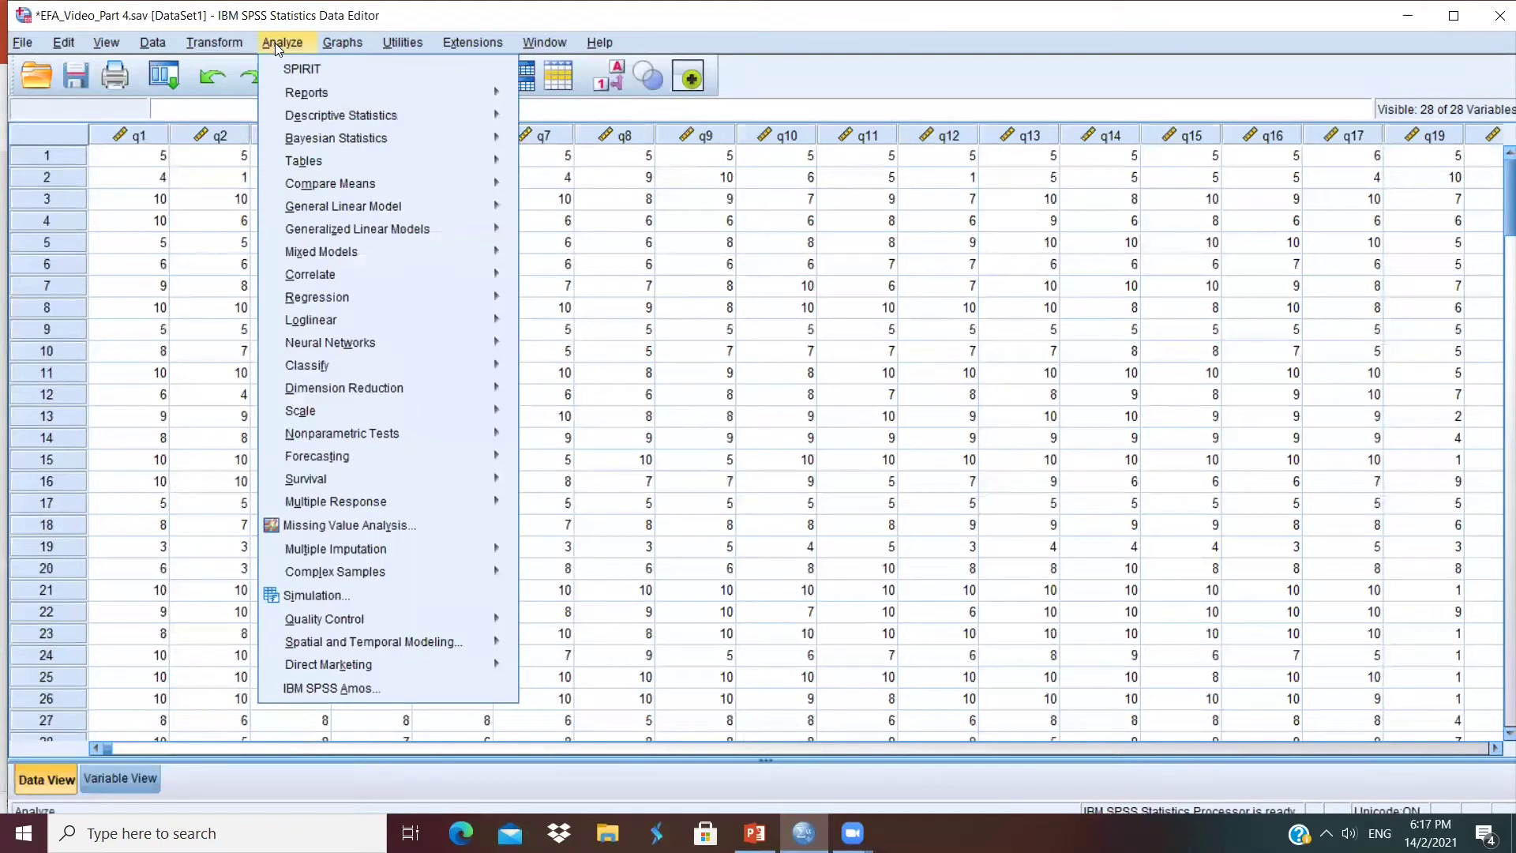
mouse_move(365, 399)
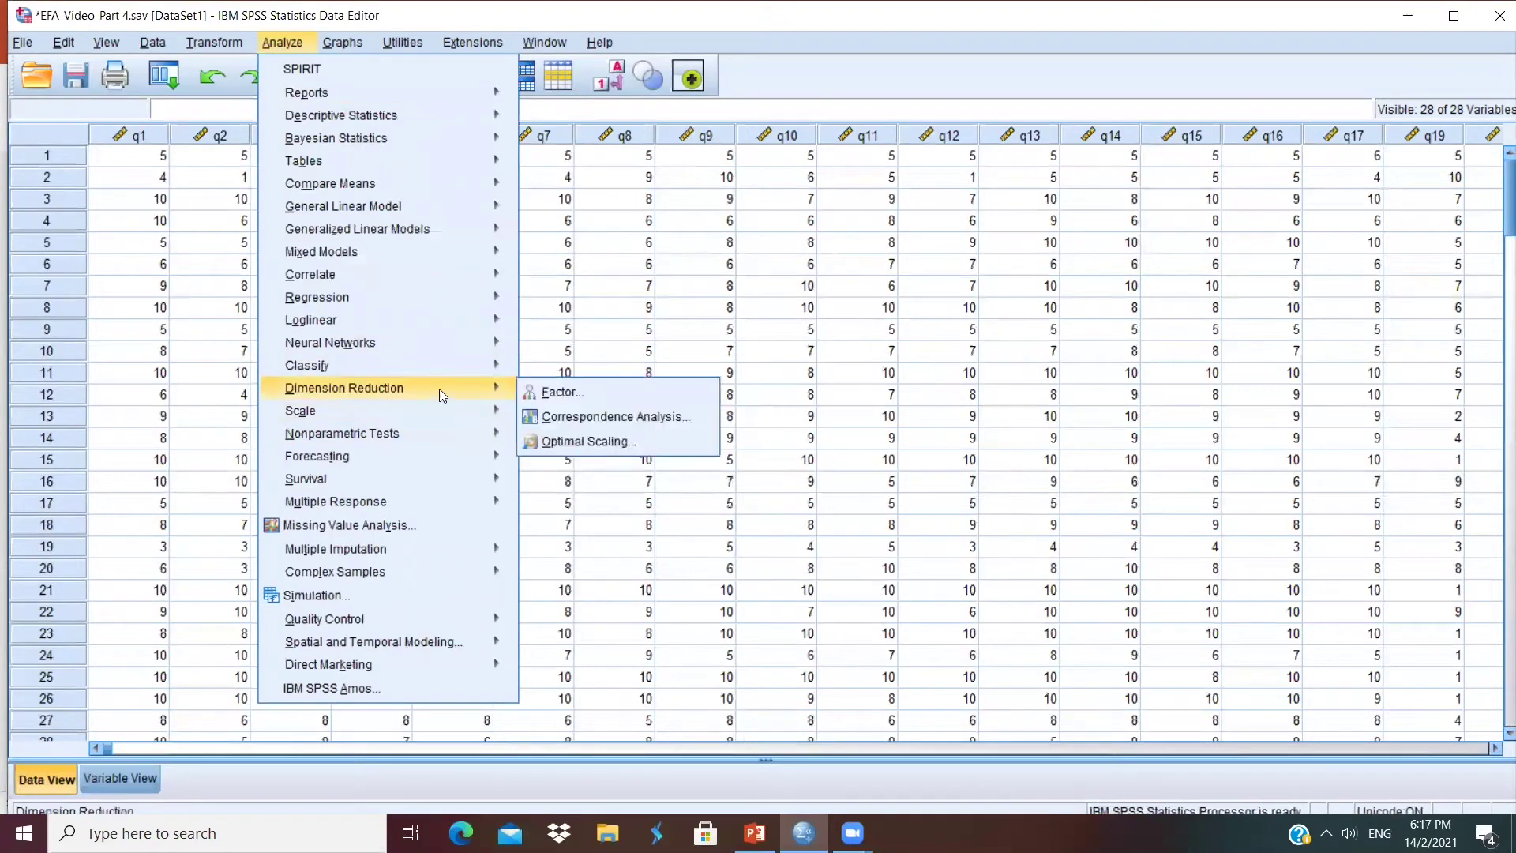
click(574, 393)
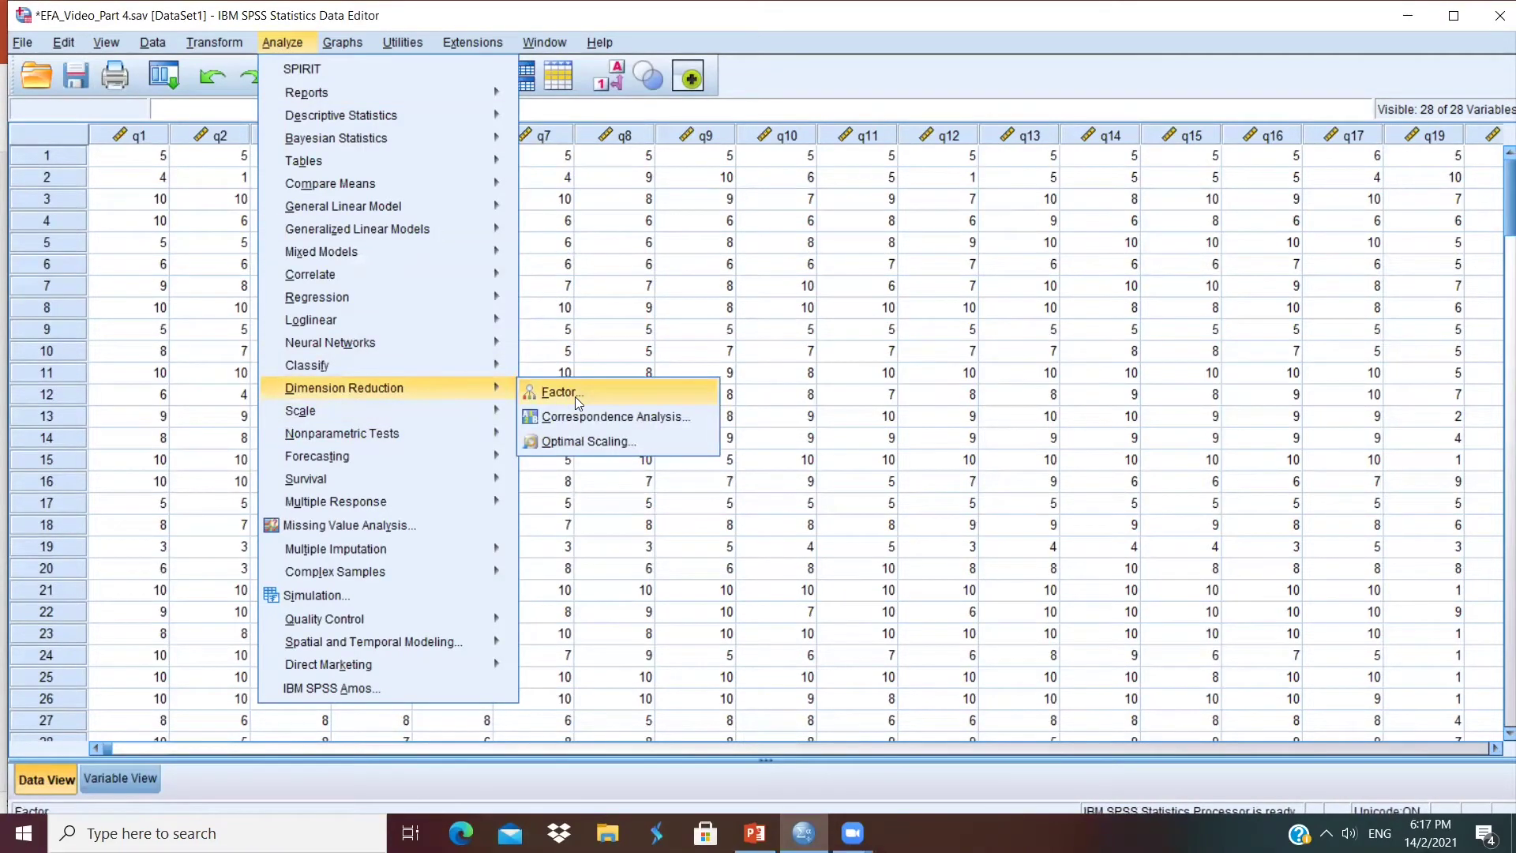
click(580, 398)
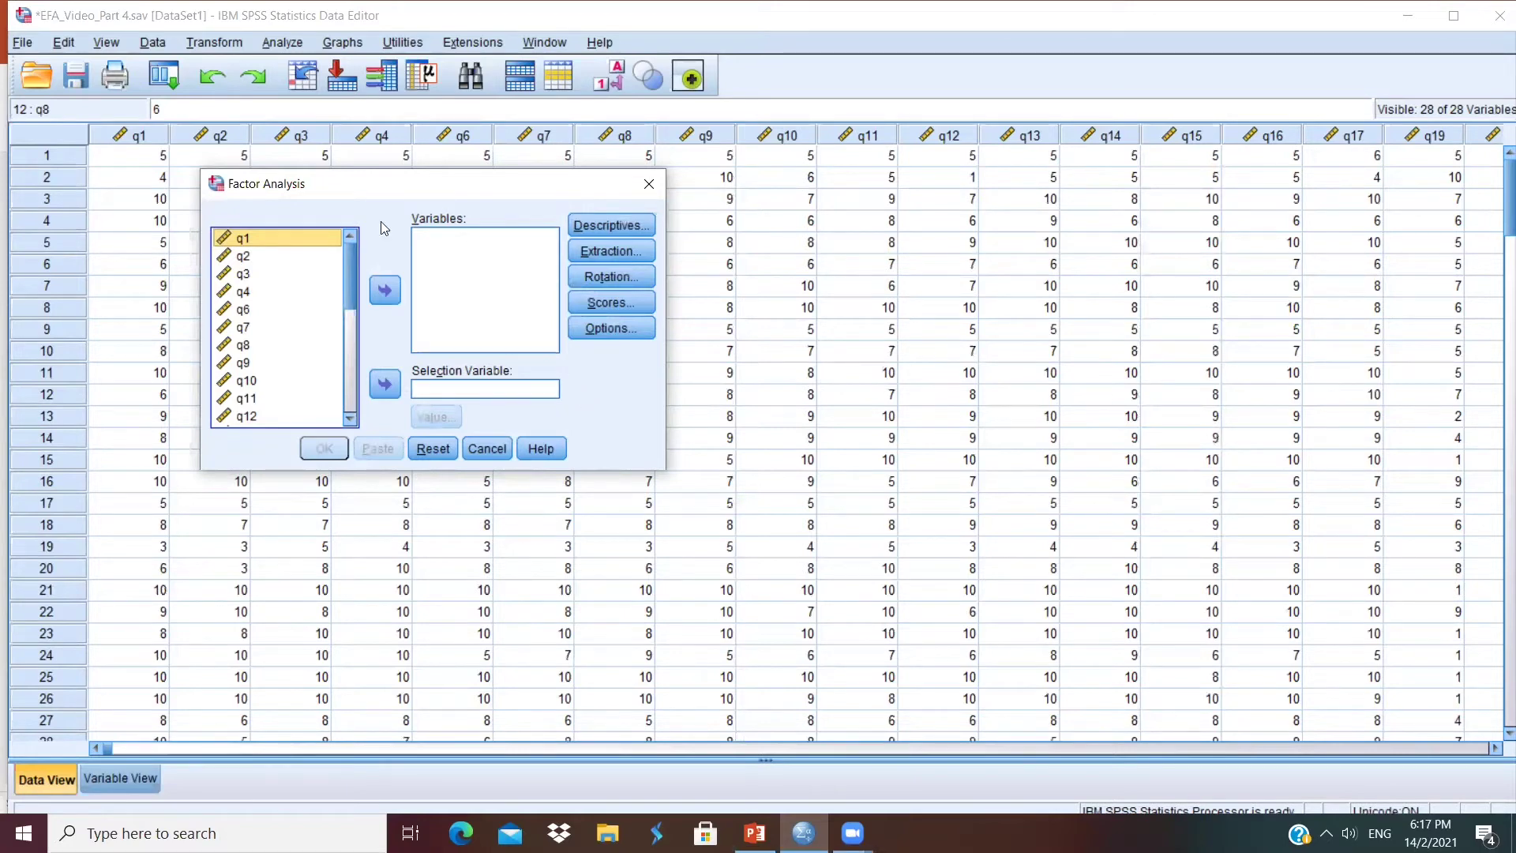
scroll(253, 403, down, 6)
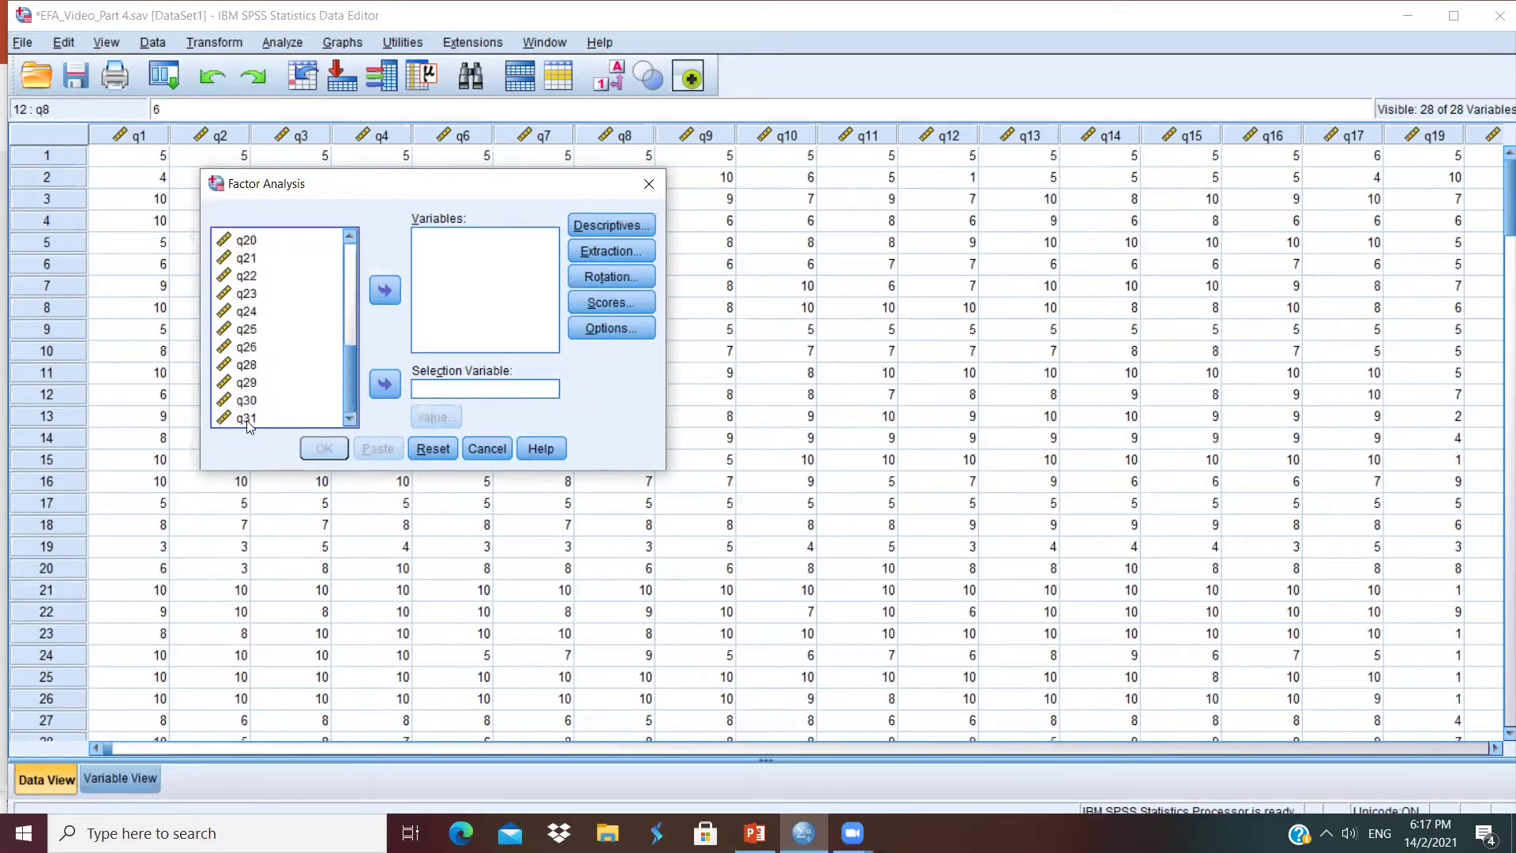
shift+click(246, 419)
click(385, 291)
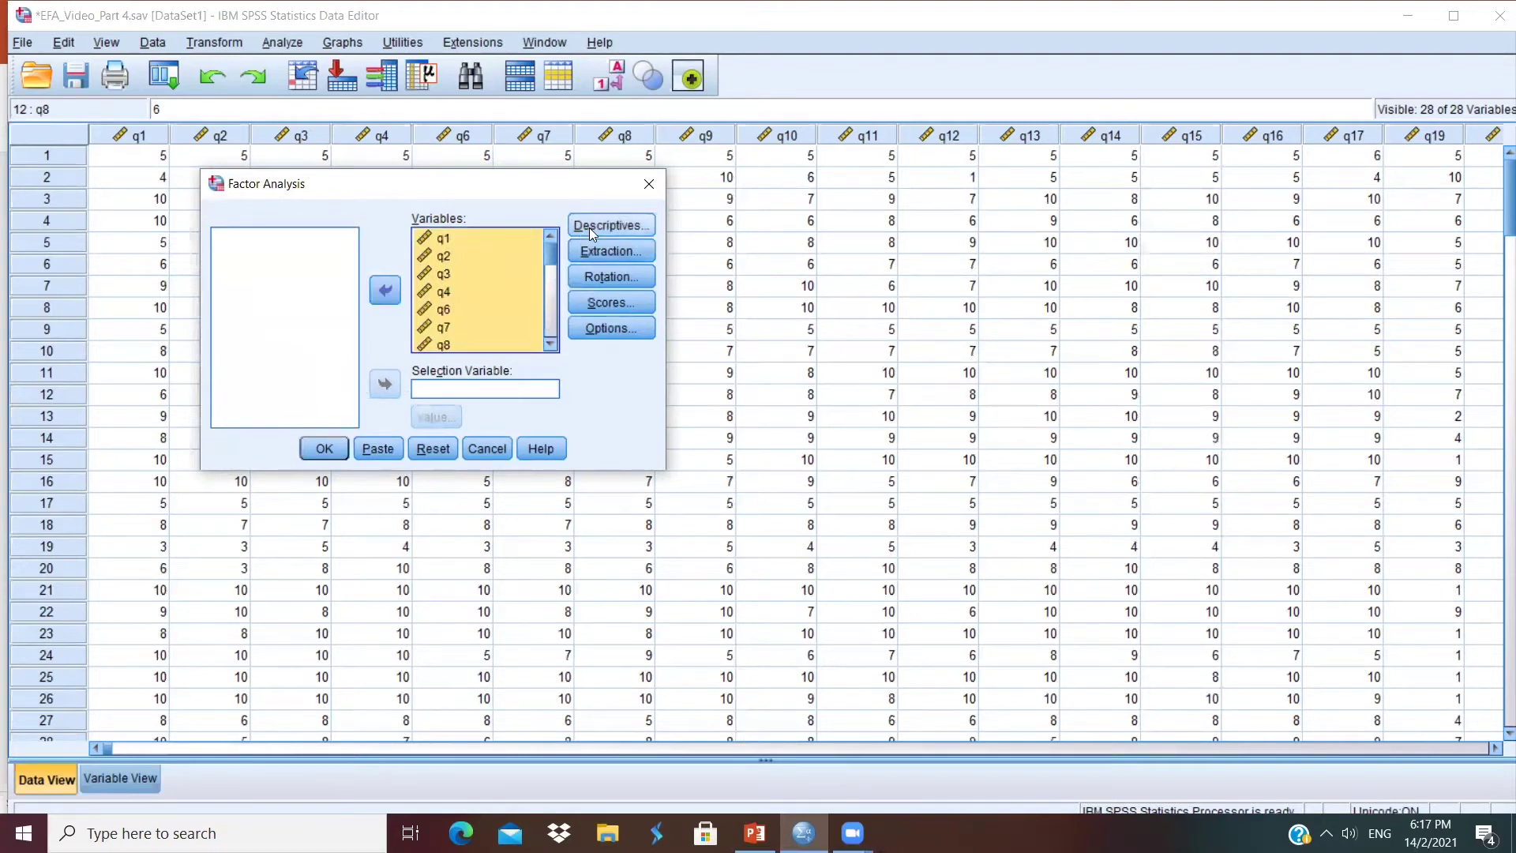
Request correlation coefficients, significance levels, determinant and KMO and Bartlett's test as descriptives.
click(589, 228)
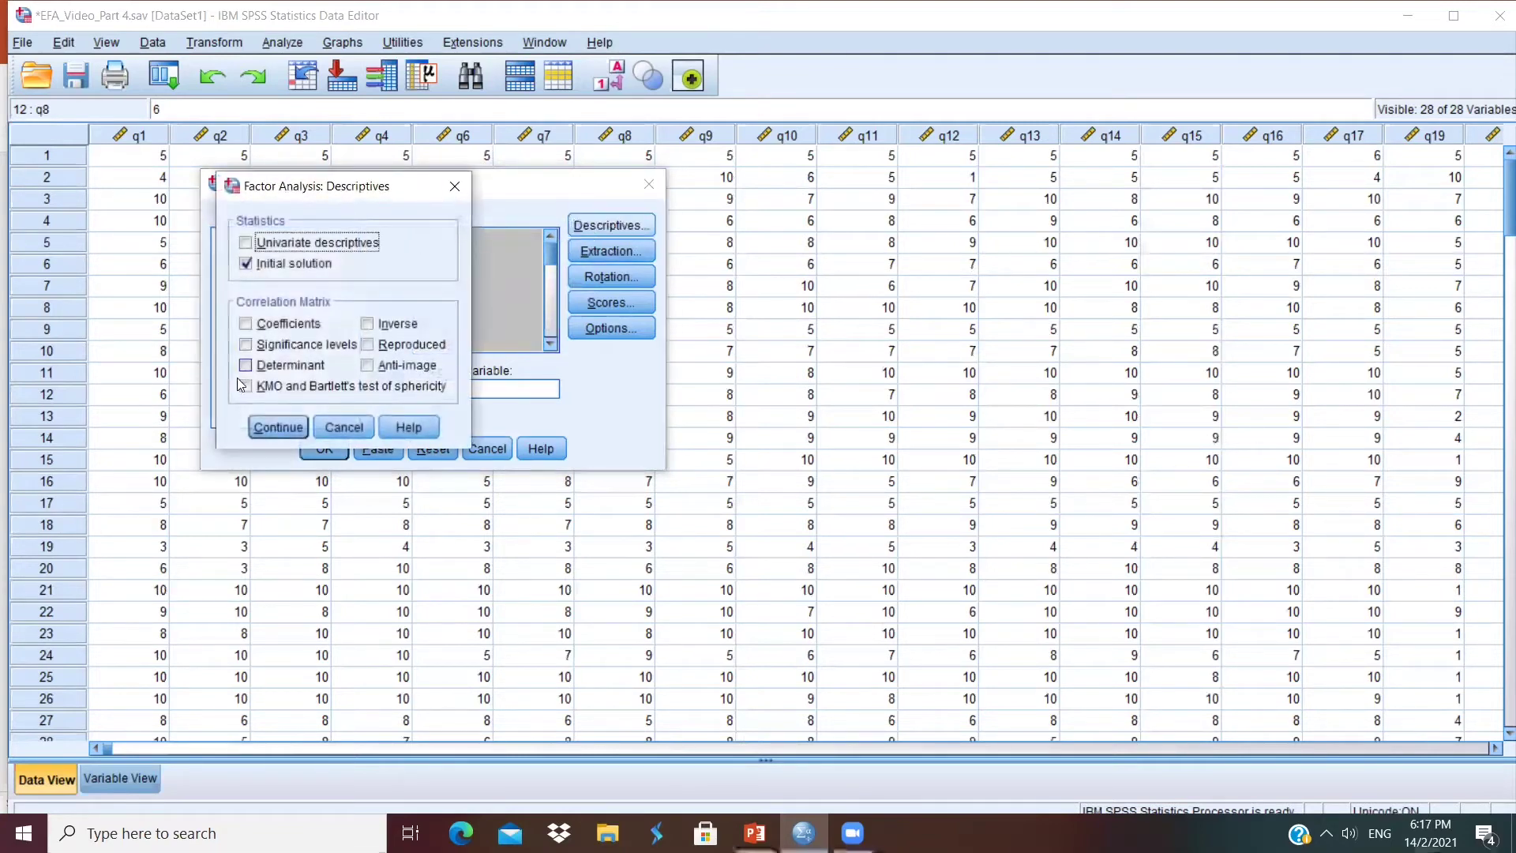
click(245, 324)
click(246, 344)
click(246, 365)
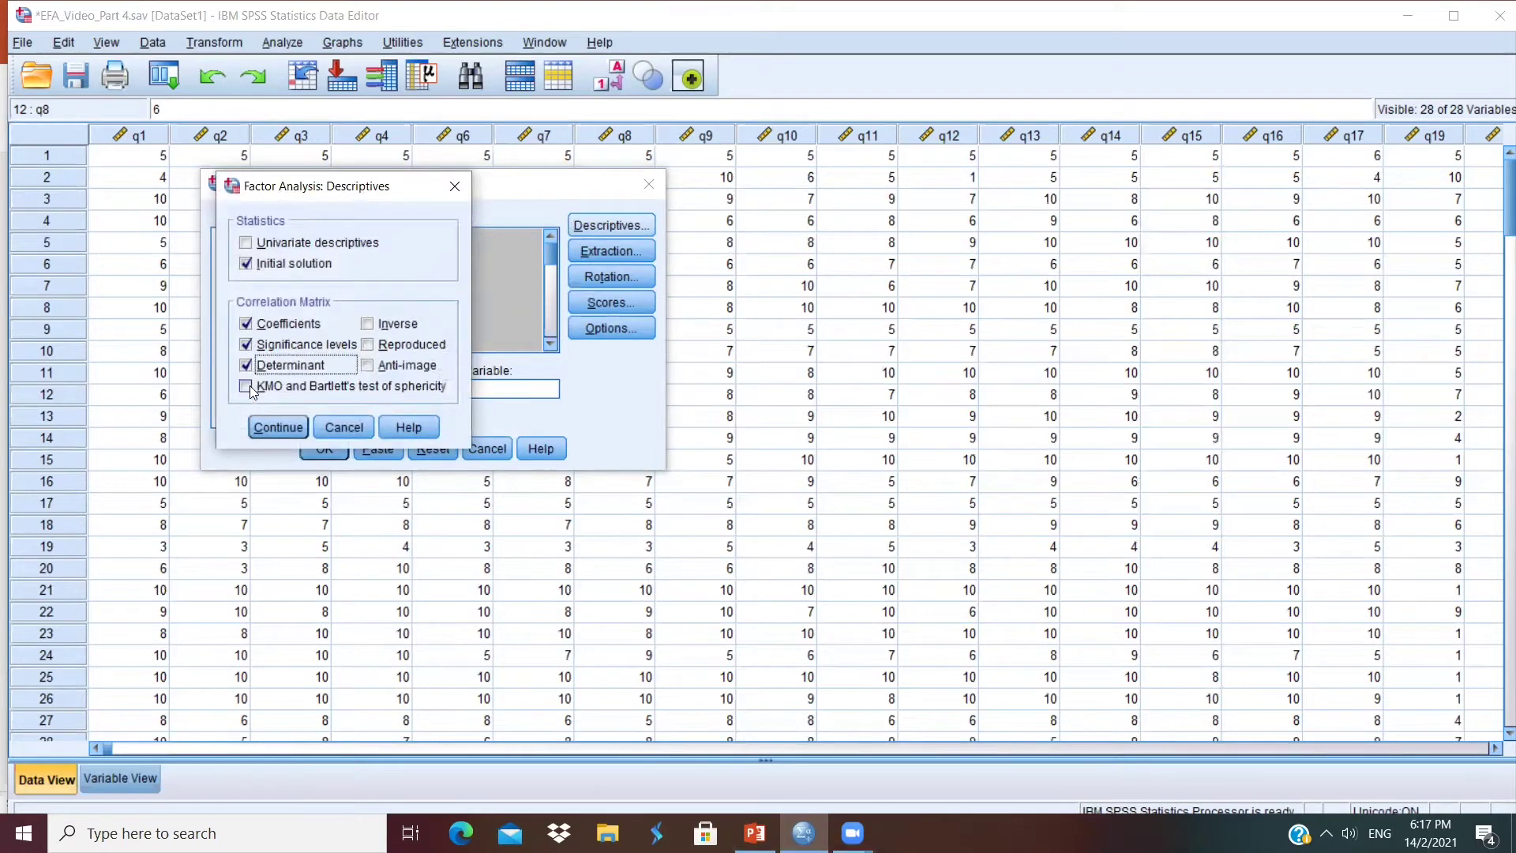
click(245, 386)
click(274, 428)
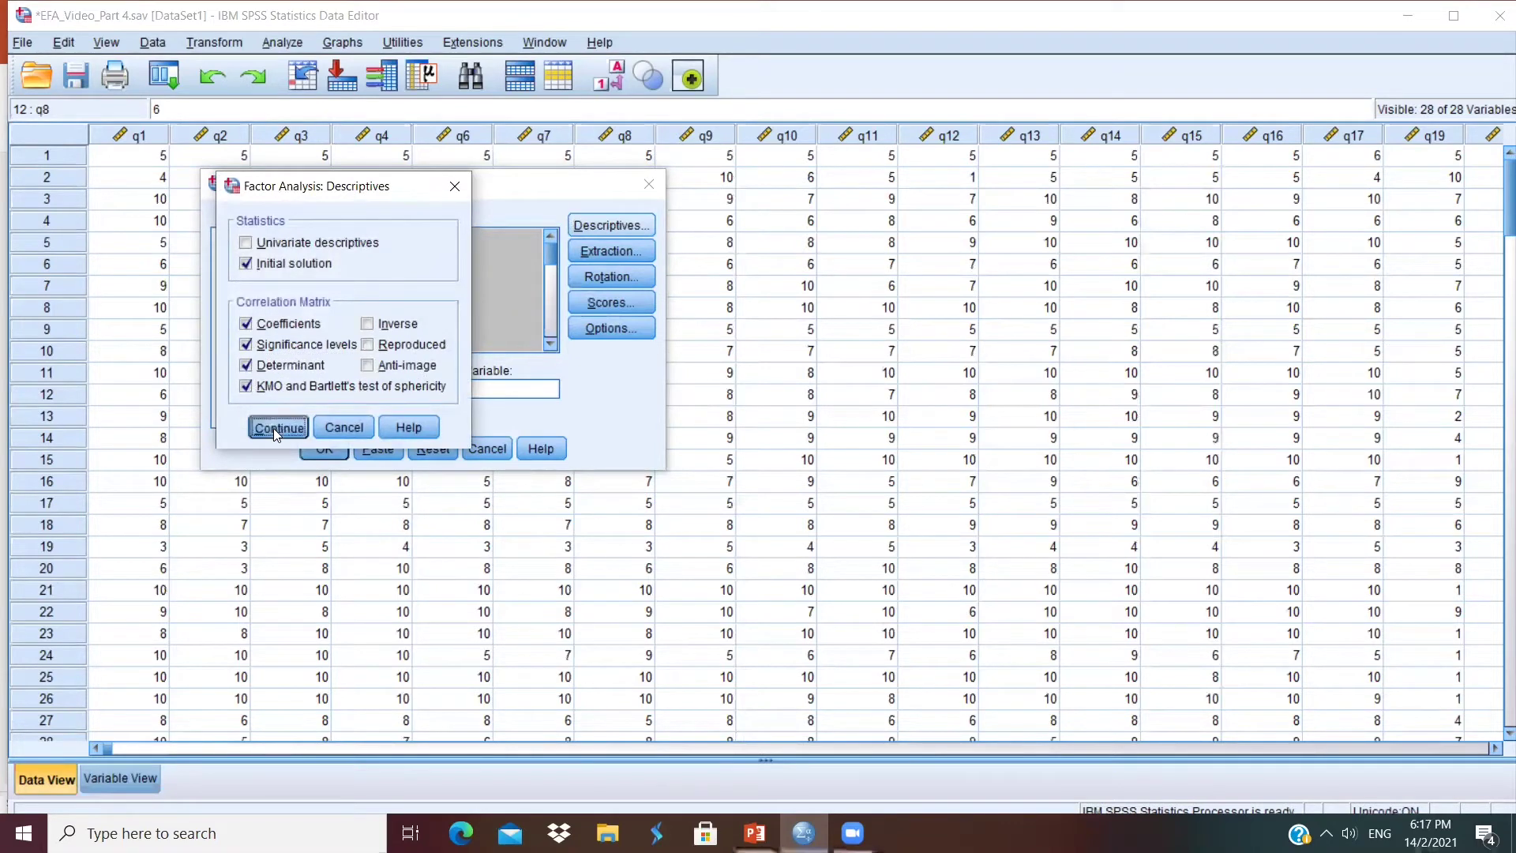
Set extraction to principal axis factoring, fixed 4 factors, with scree plot and no unrotated solution.
click(588, 250)
click(380, 226)
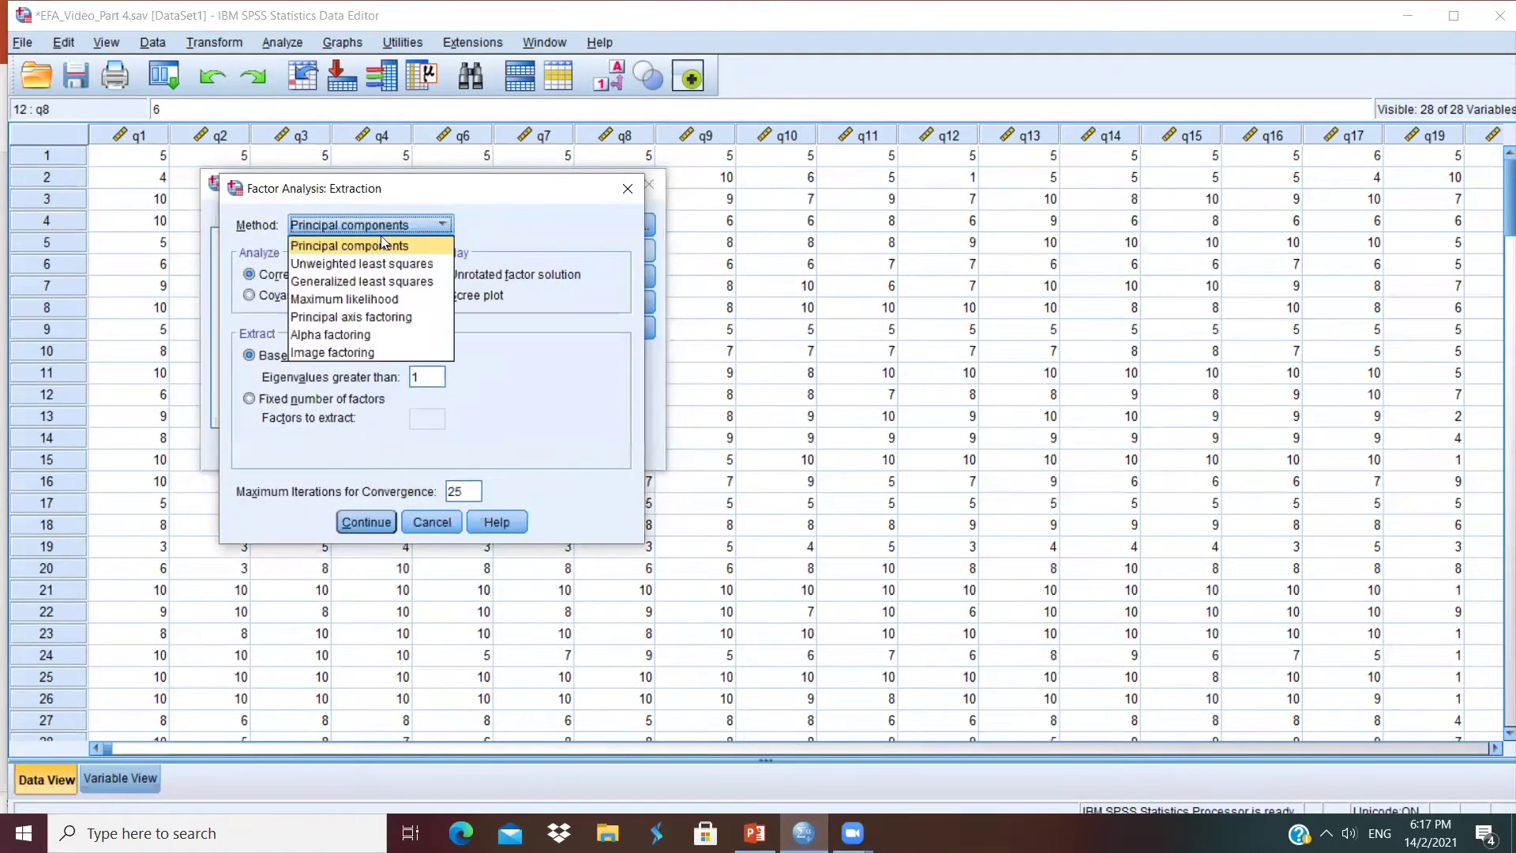
click(349, 315)
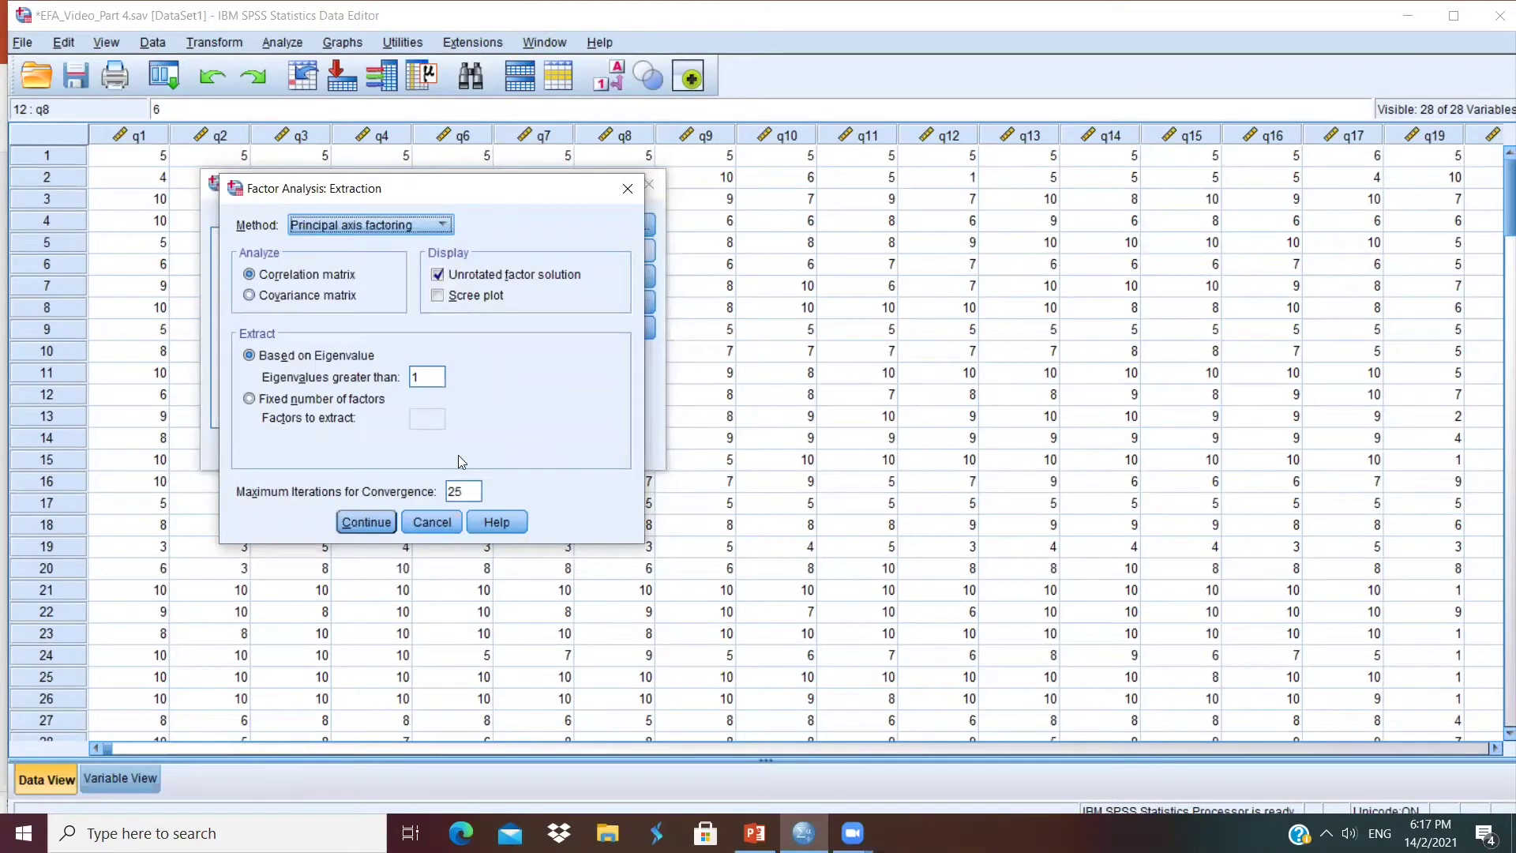
click(437, 297)
click(439, 274)
click(248, 399)
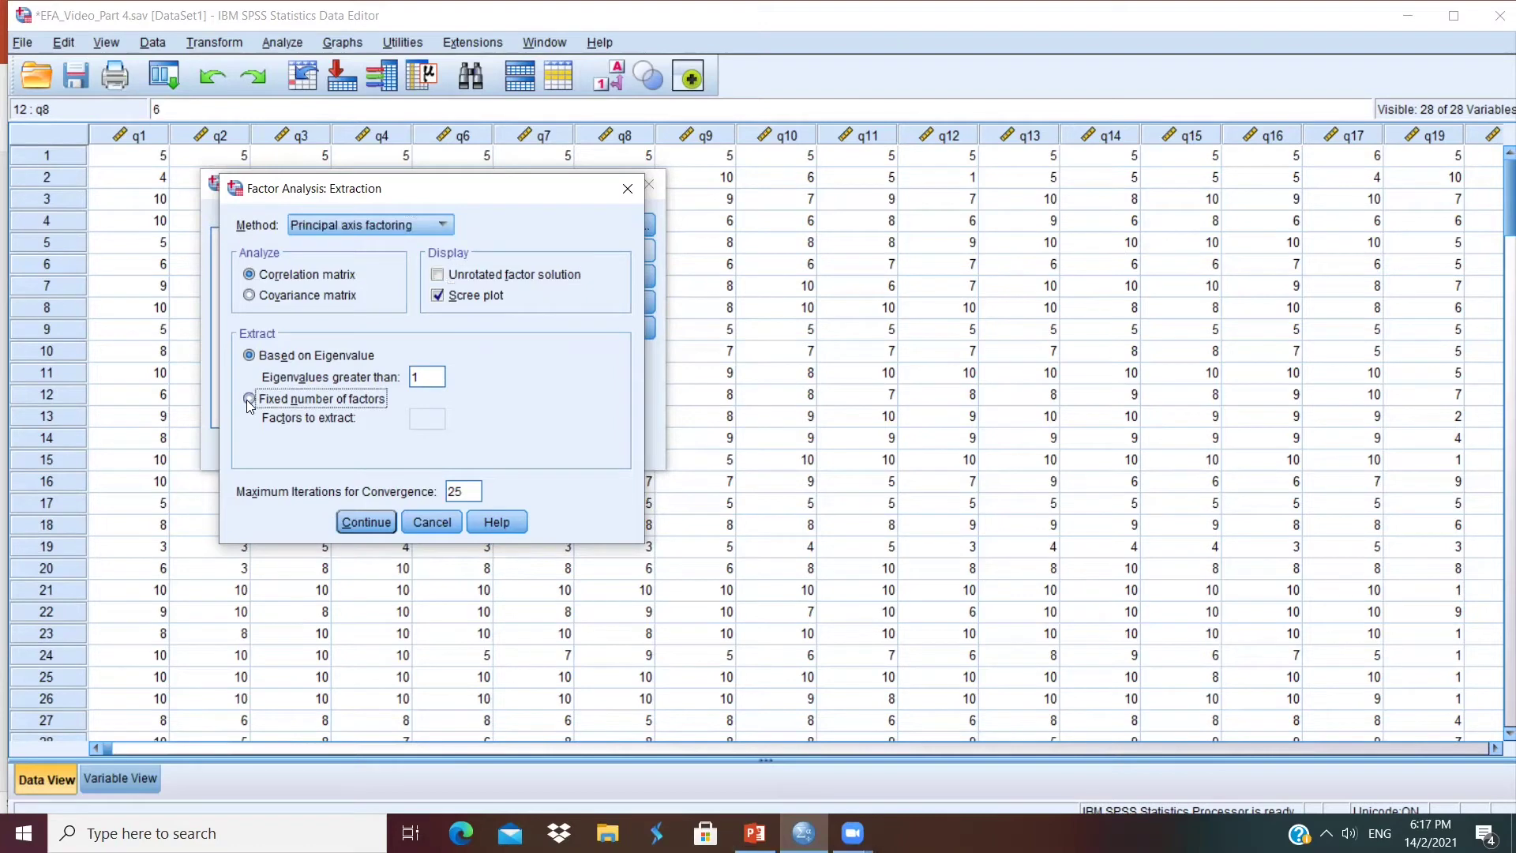
click(414, 420)
text(4)
click(364, 522)
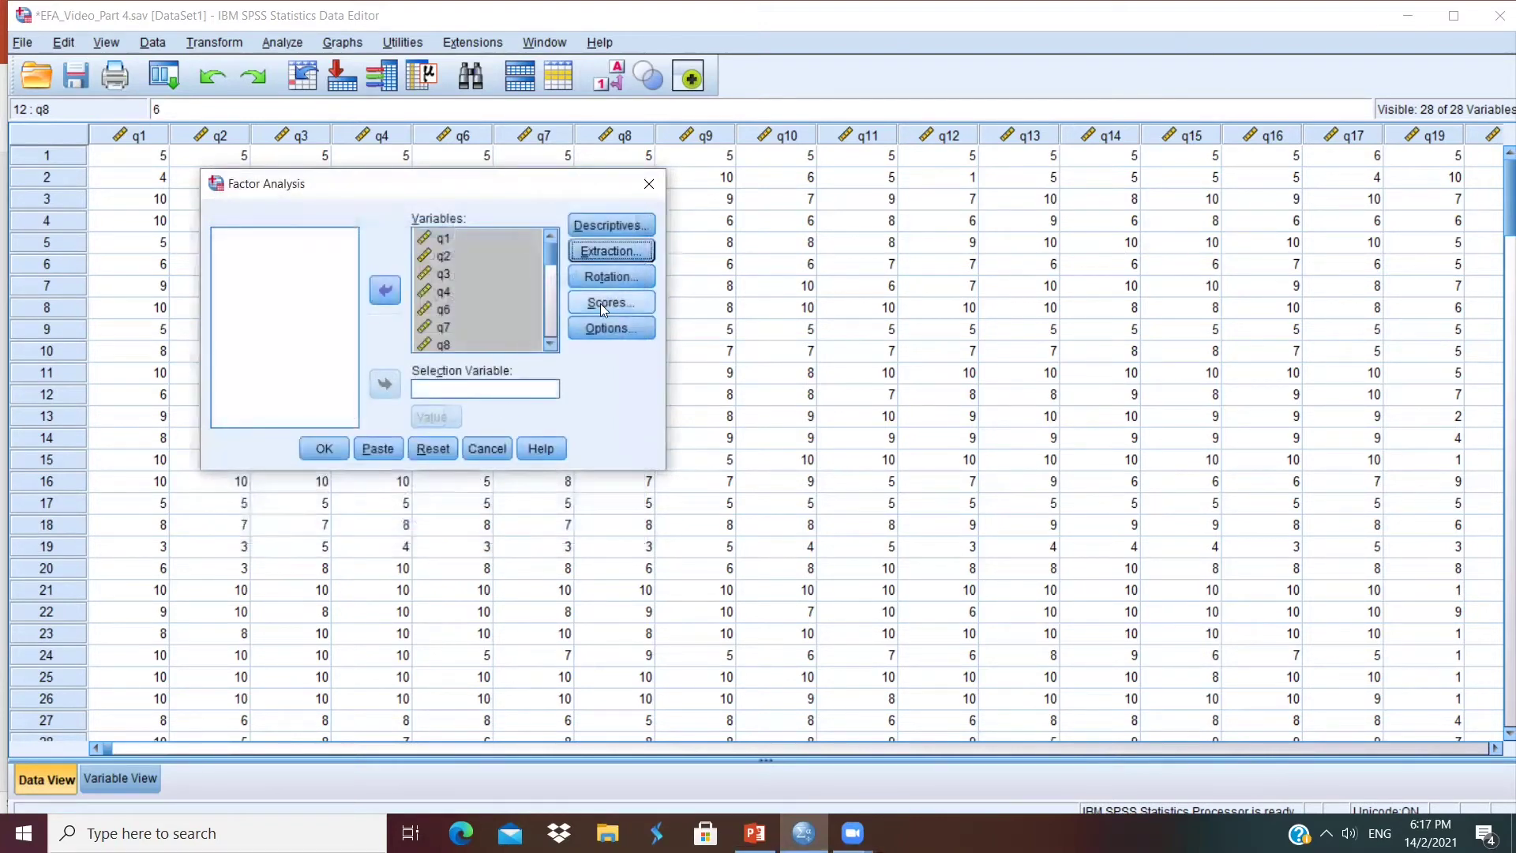
Choose Promax rotation for the factor analysis.
click(613, 278)
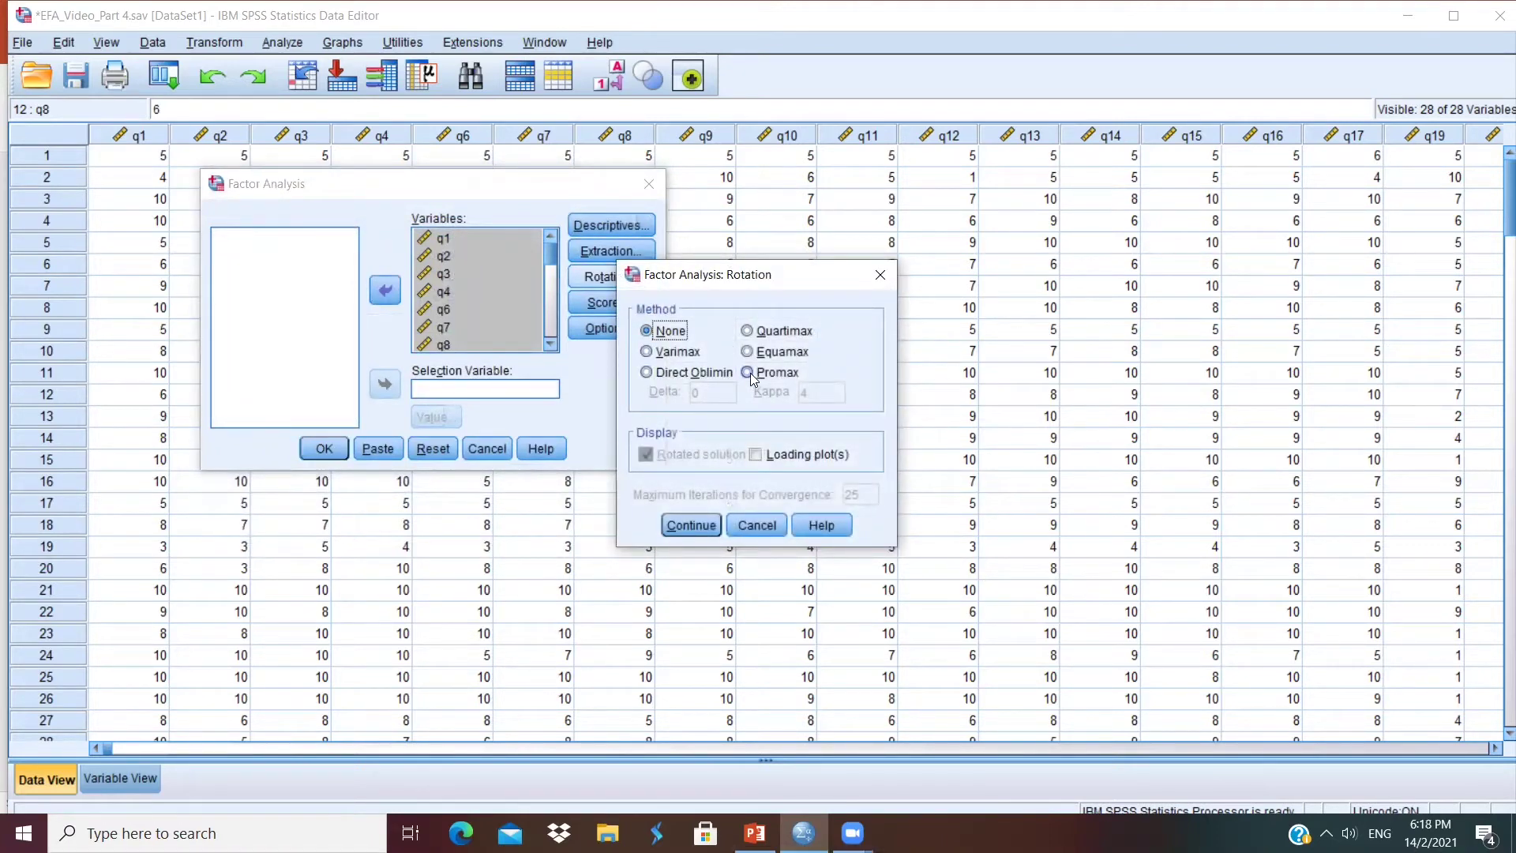
click(748, 373)
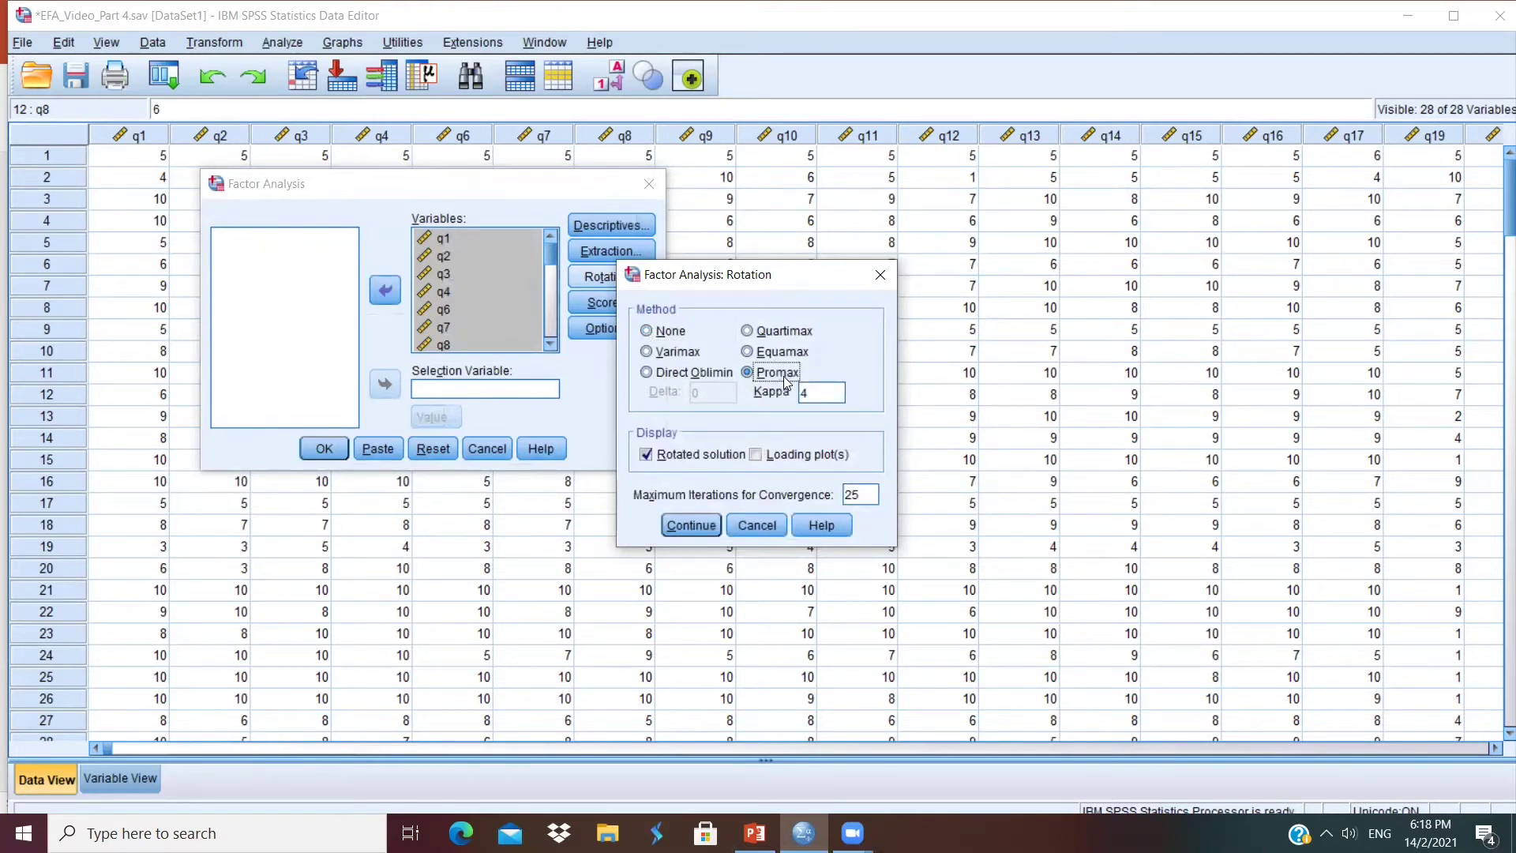
click(692, 525)
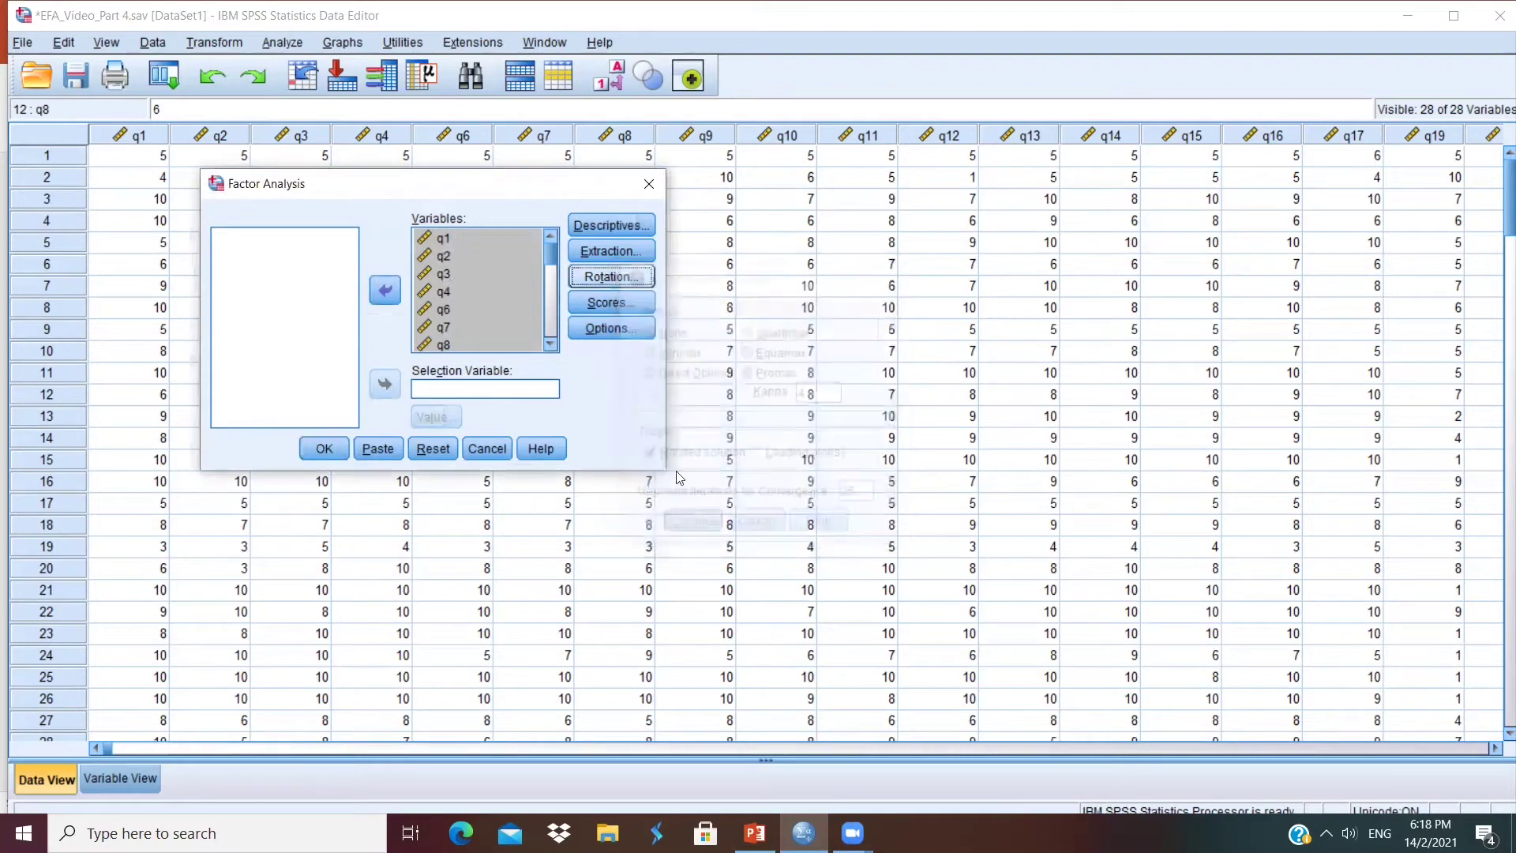
Run the Promax factor analysis and view its Factor Correlation Matrix in the output.
click(319, 449)
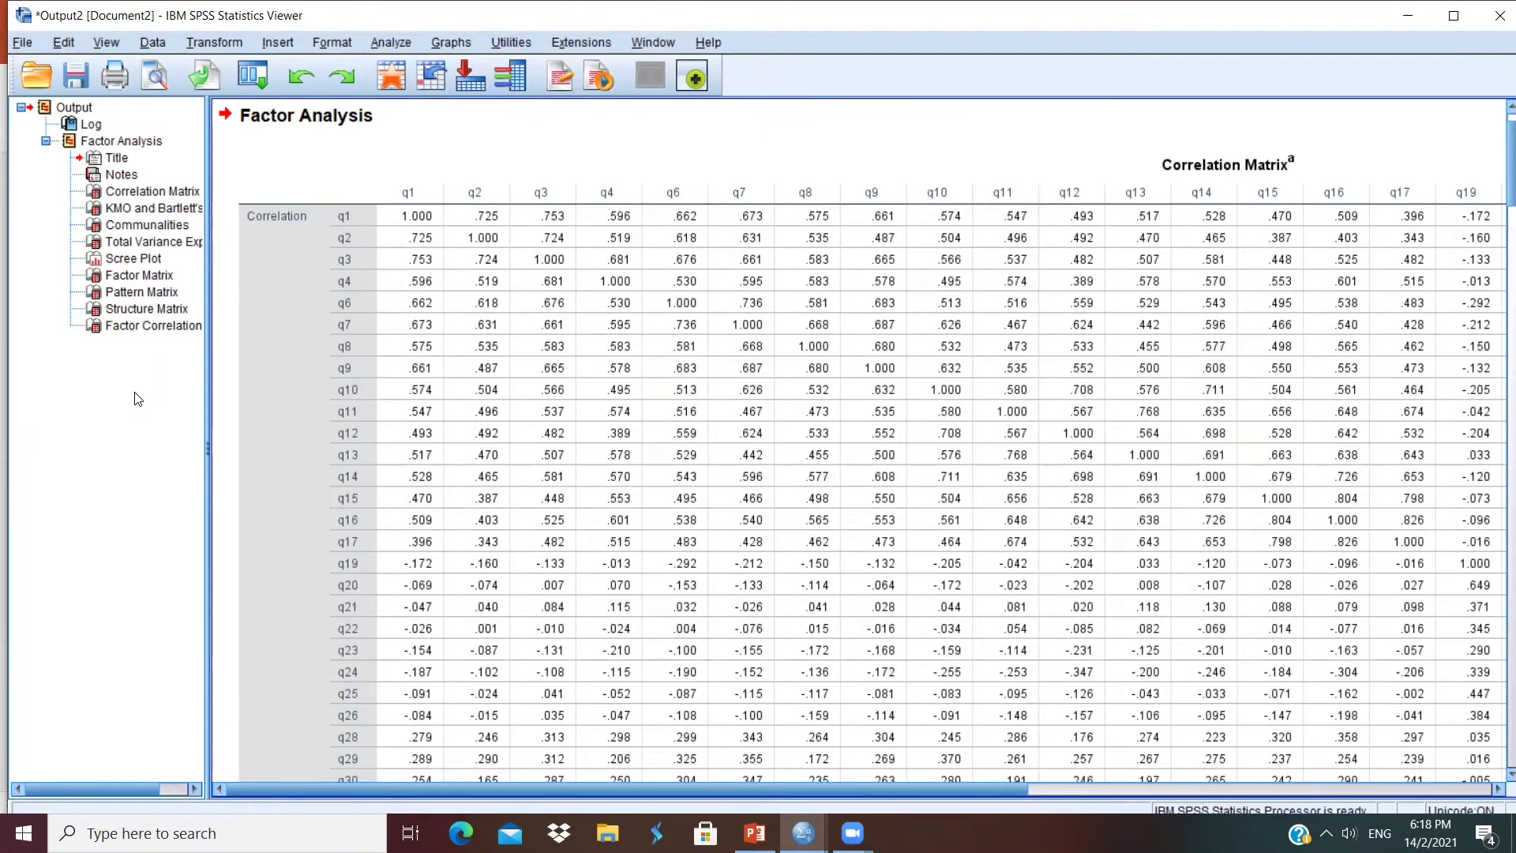
click(136, 328)
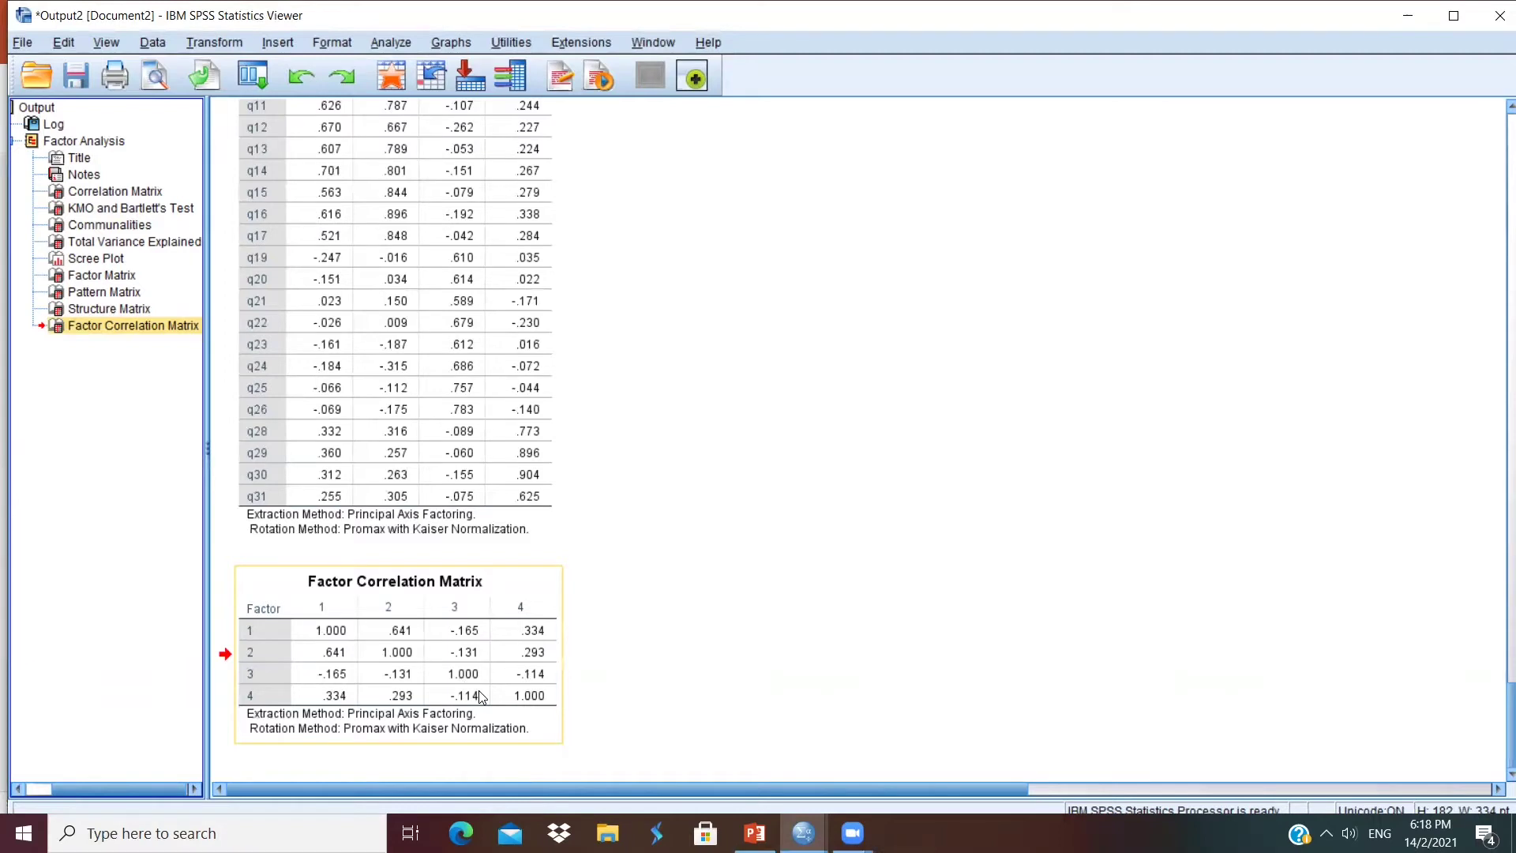
Rerun the factor analysis with Varimax rotation in place of Promax.
click(385, 40)
mouse_move(457, 383)
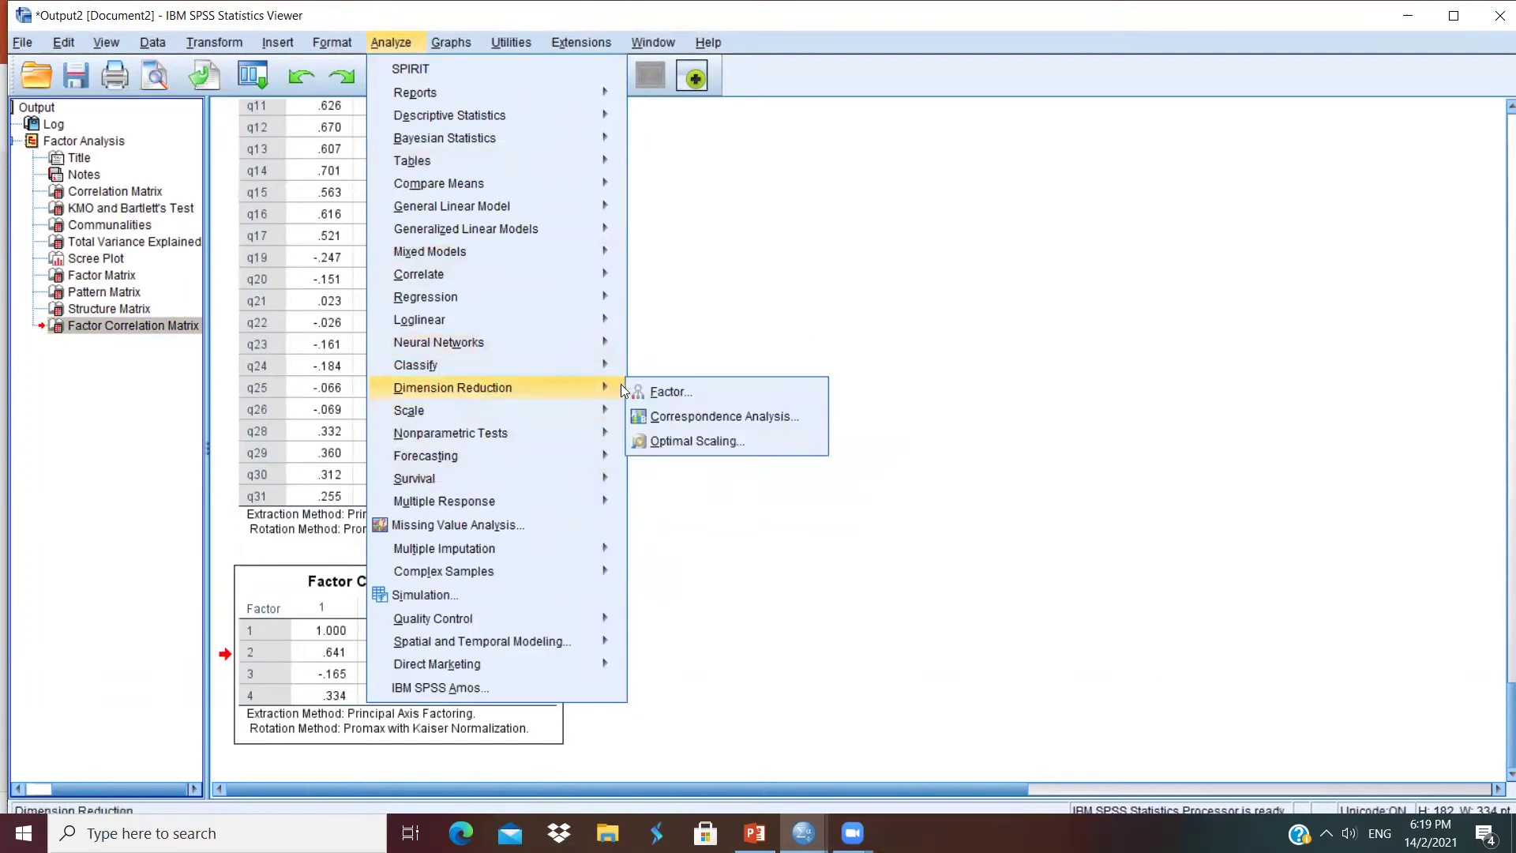
click(660, 392)
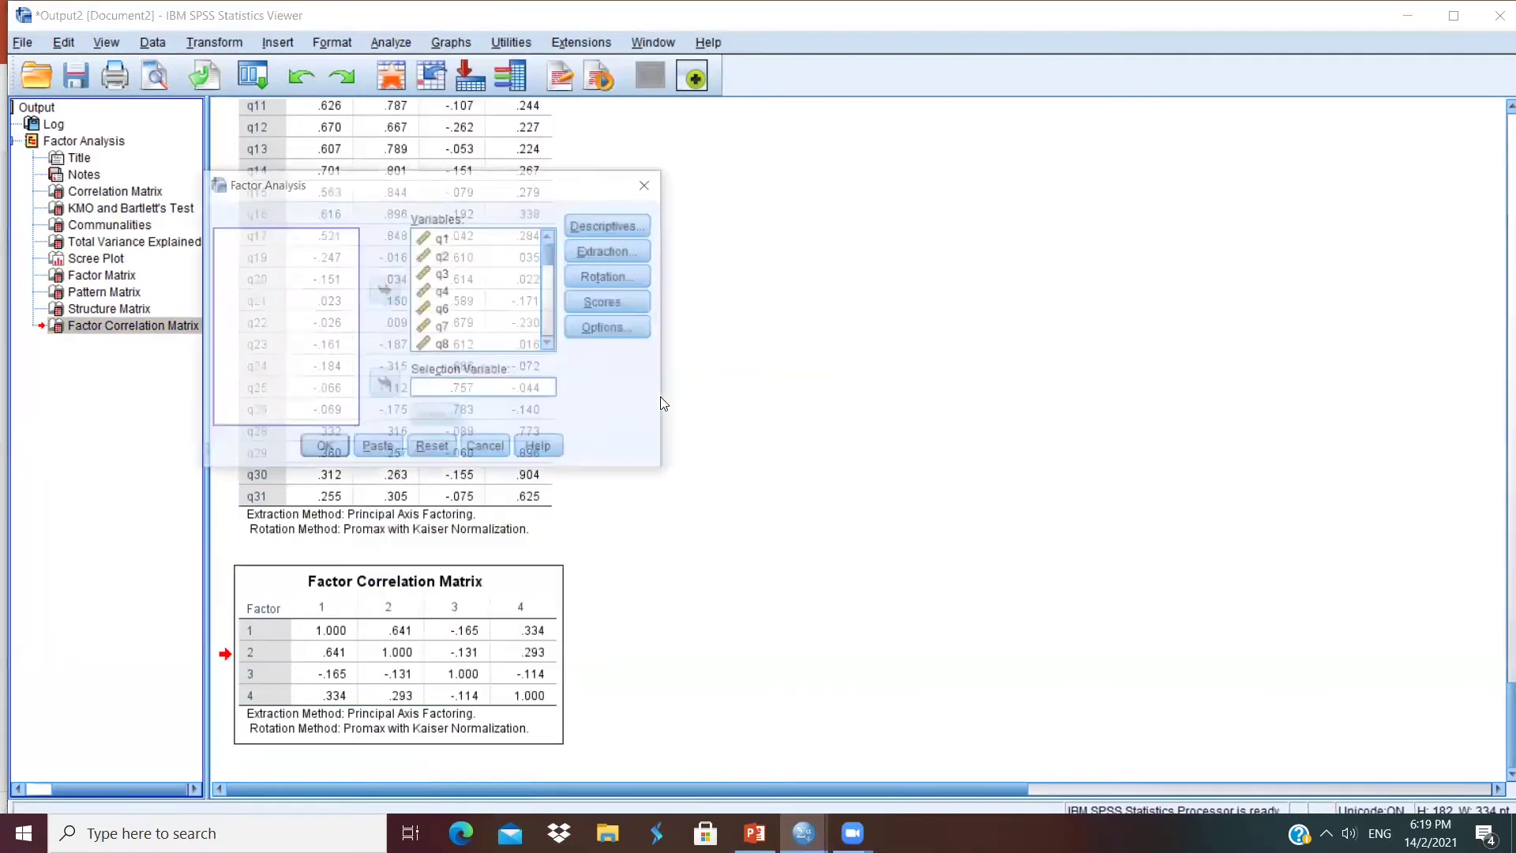
click(614, 280)
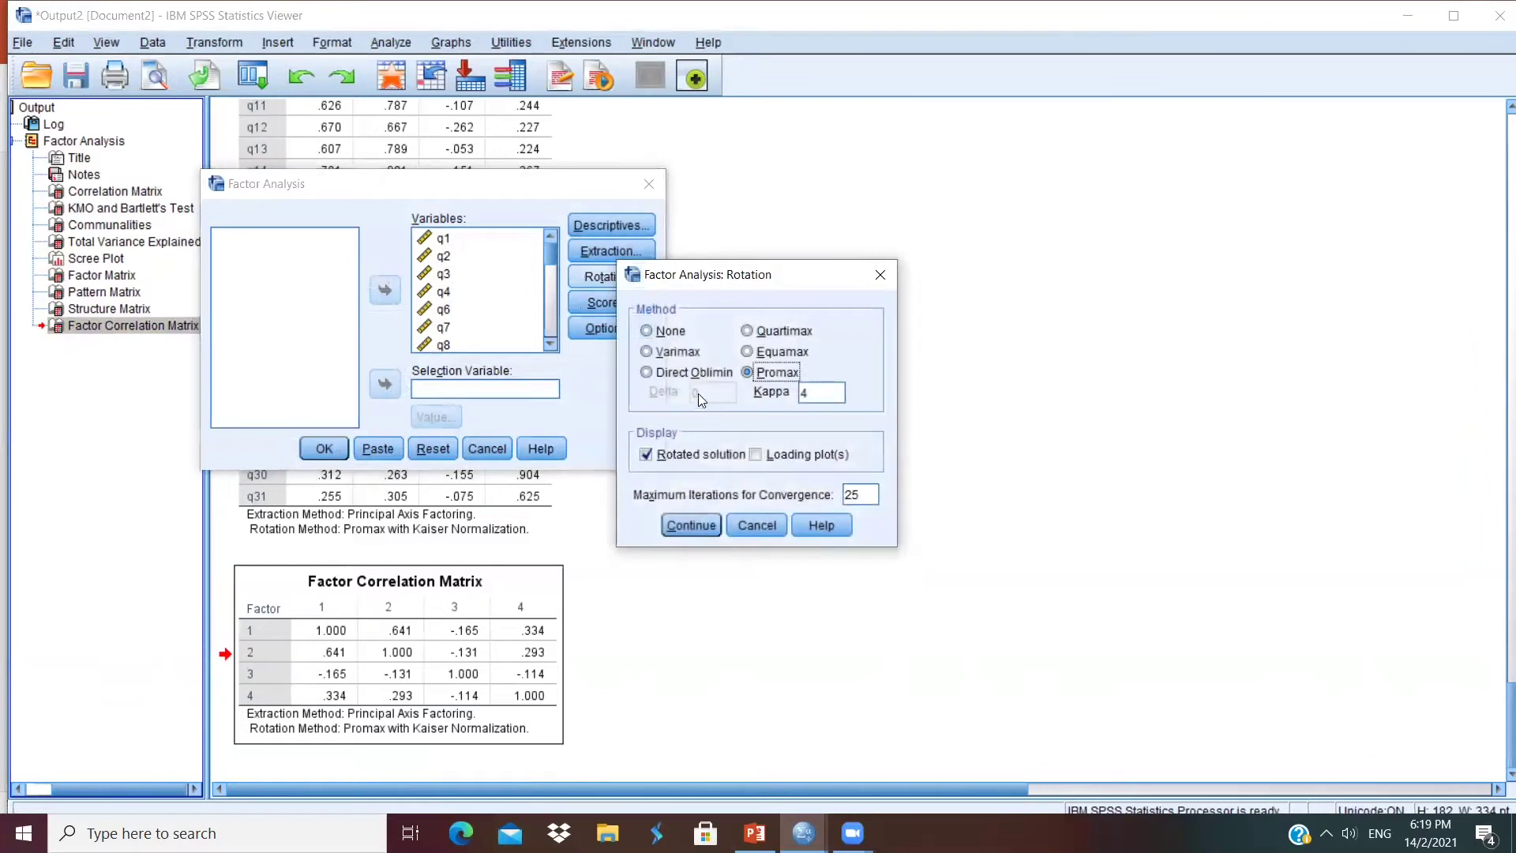
click(646, 351)
click(674, 521)
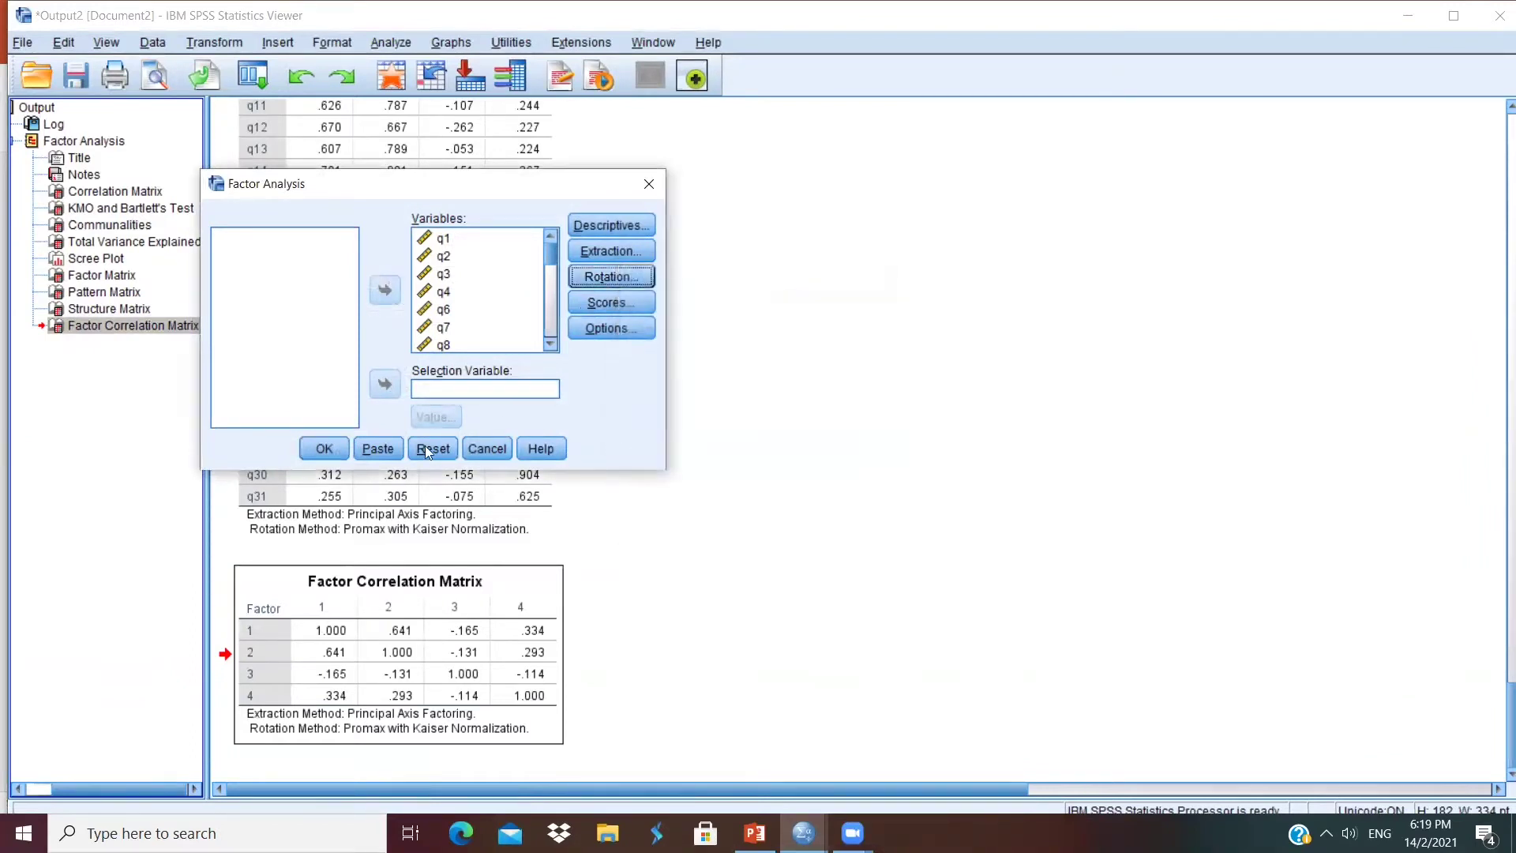
click(312, 450)
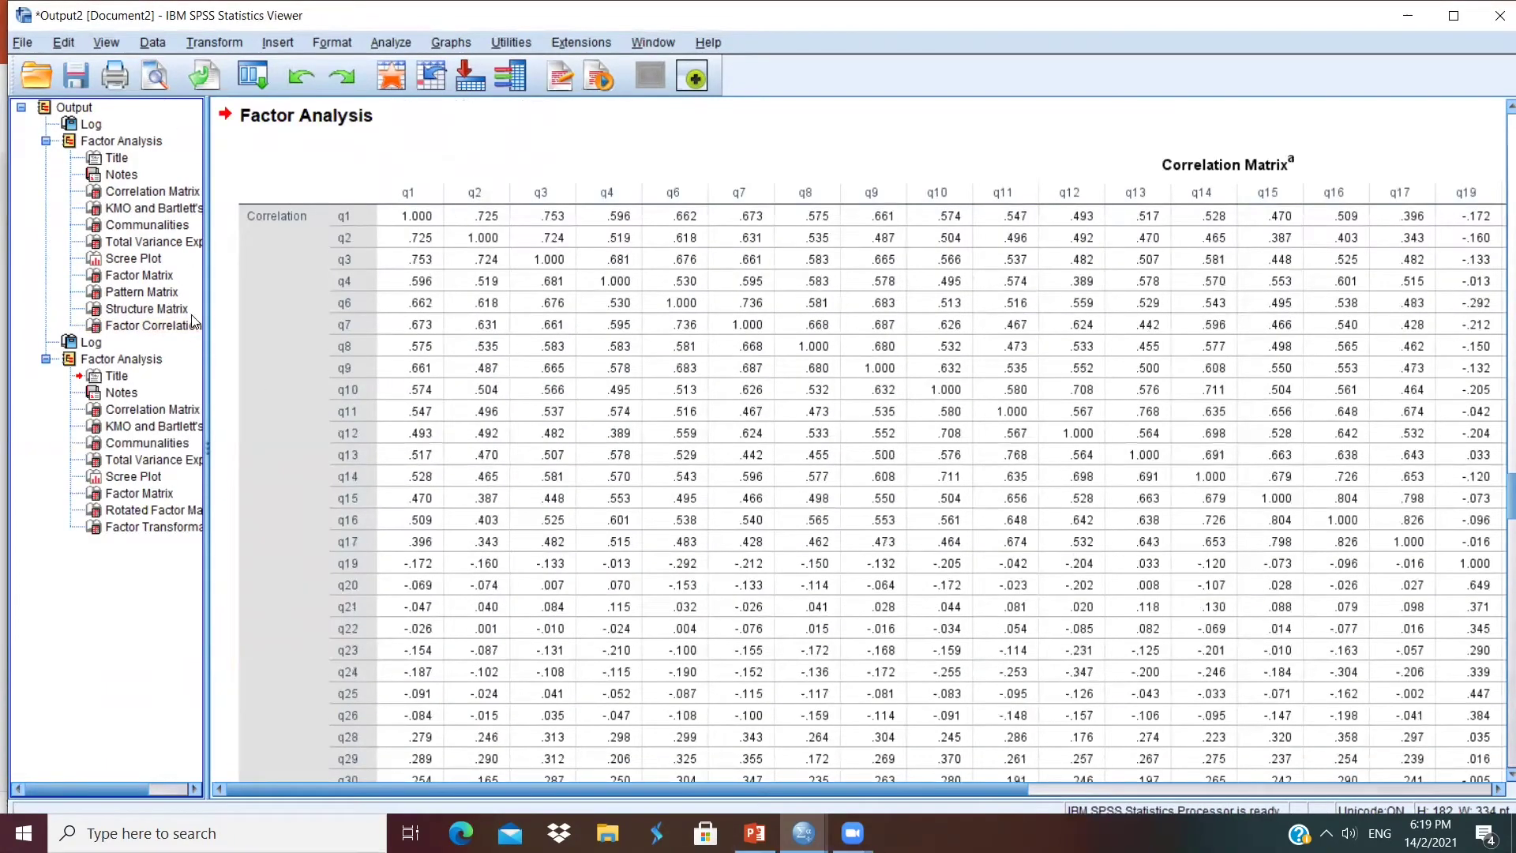
Review the Varimax Factor Transformation Matrix, then switch away to the reliability slide.
click(308, 308)
click(135, 529)
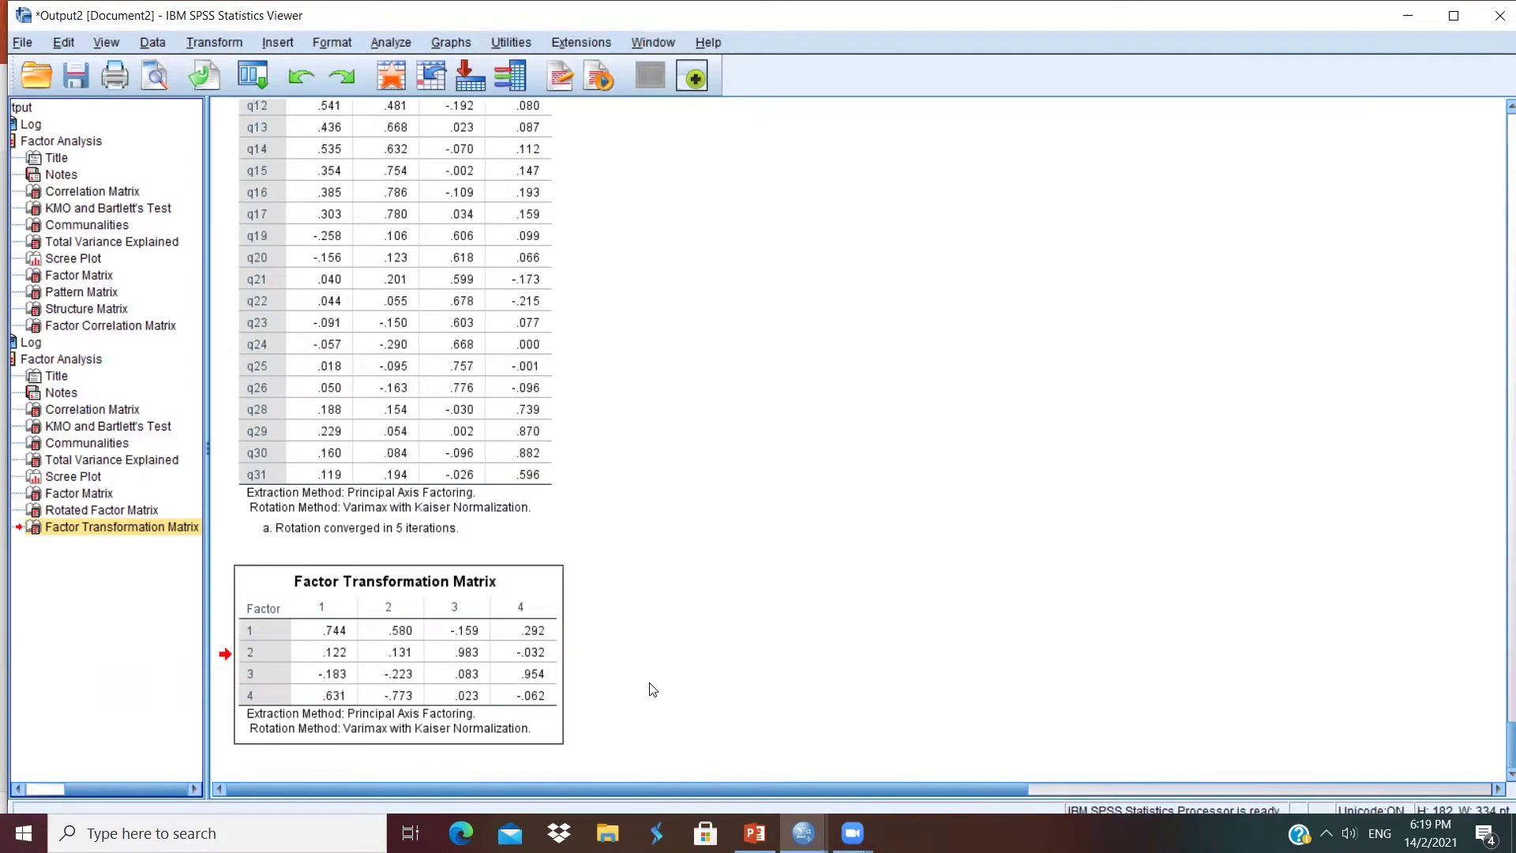
key(alt+Tab)
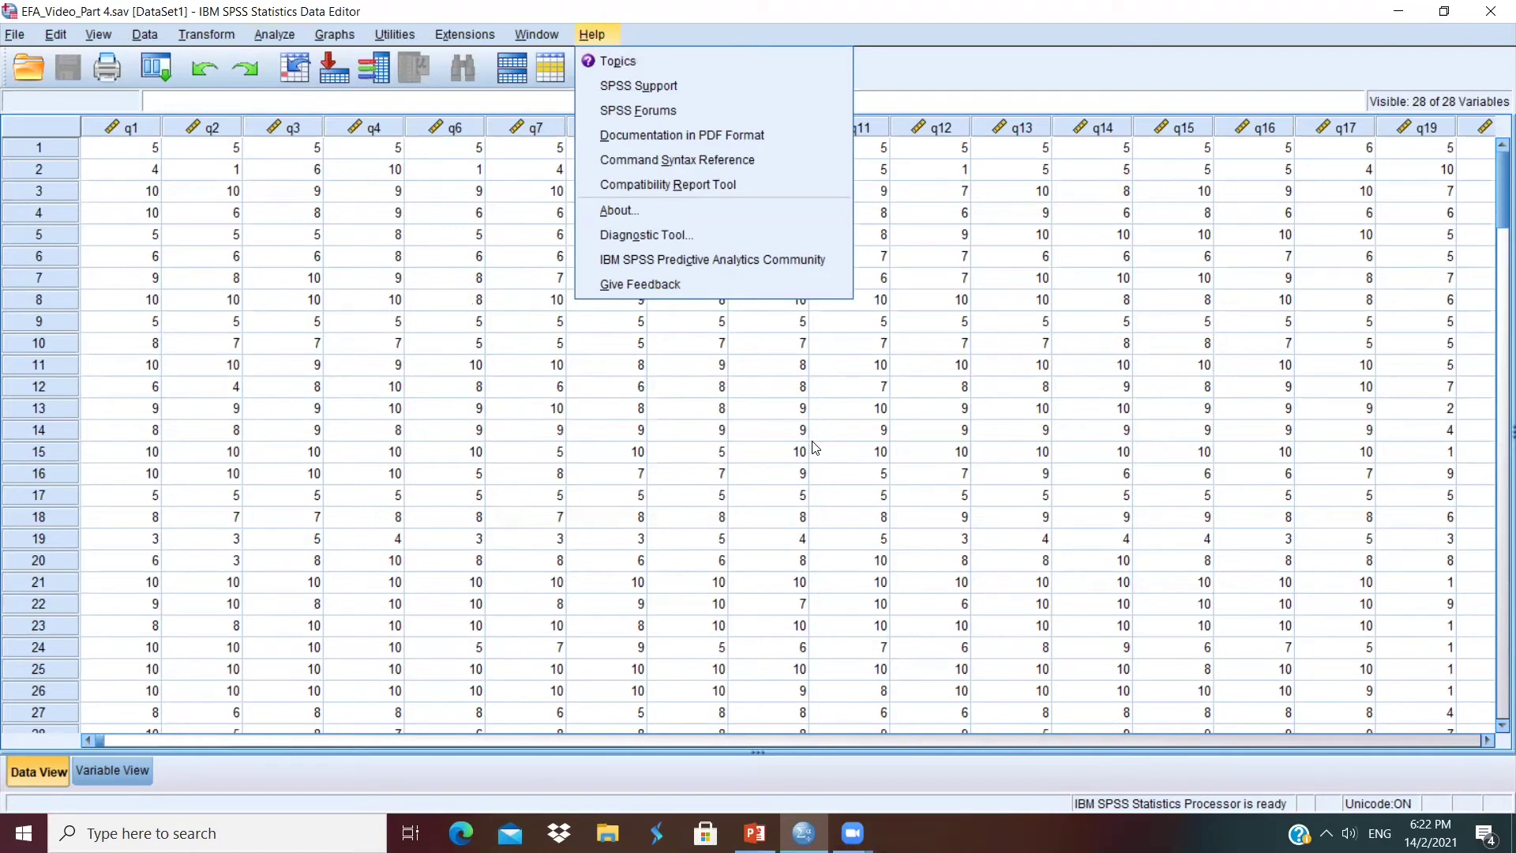
Open the Scale > Reliability Analysis dialog with the Alpha model.
click(282, 365)
click(279, 35)
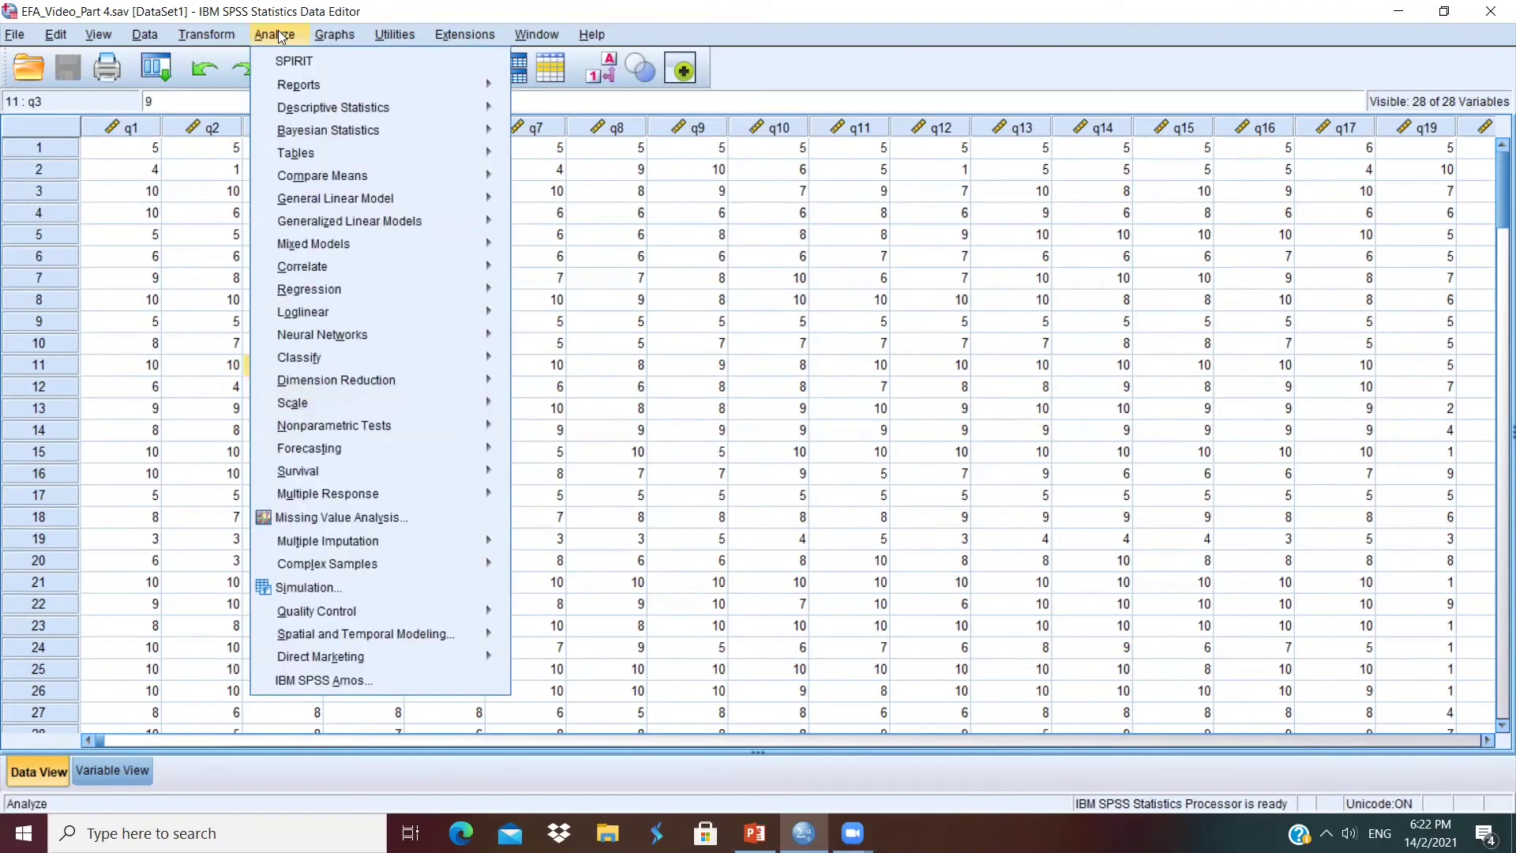
mouse_move(288, 401)
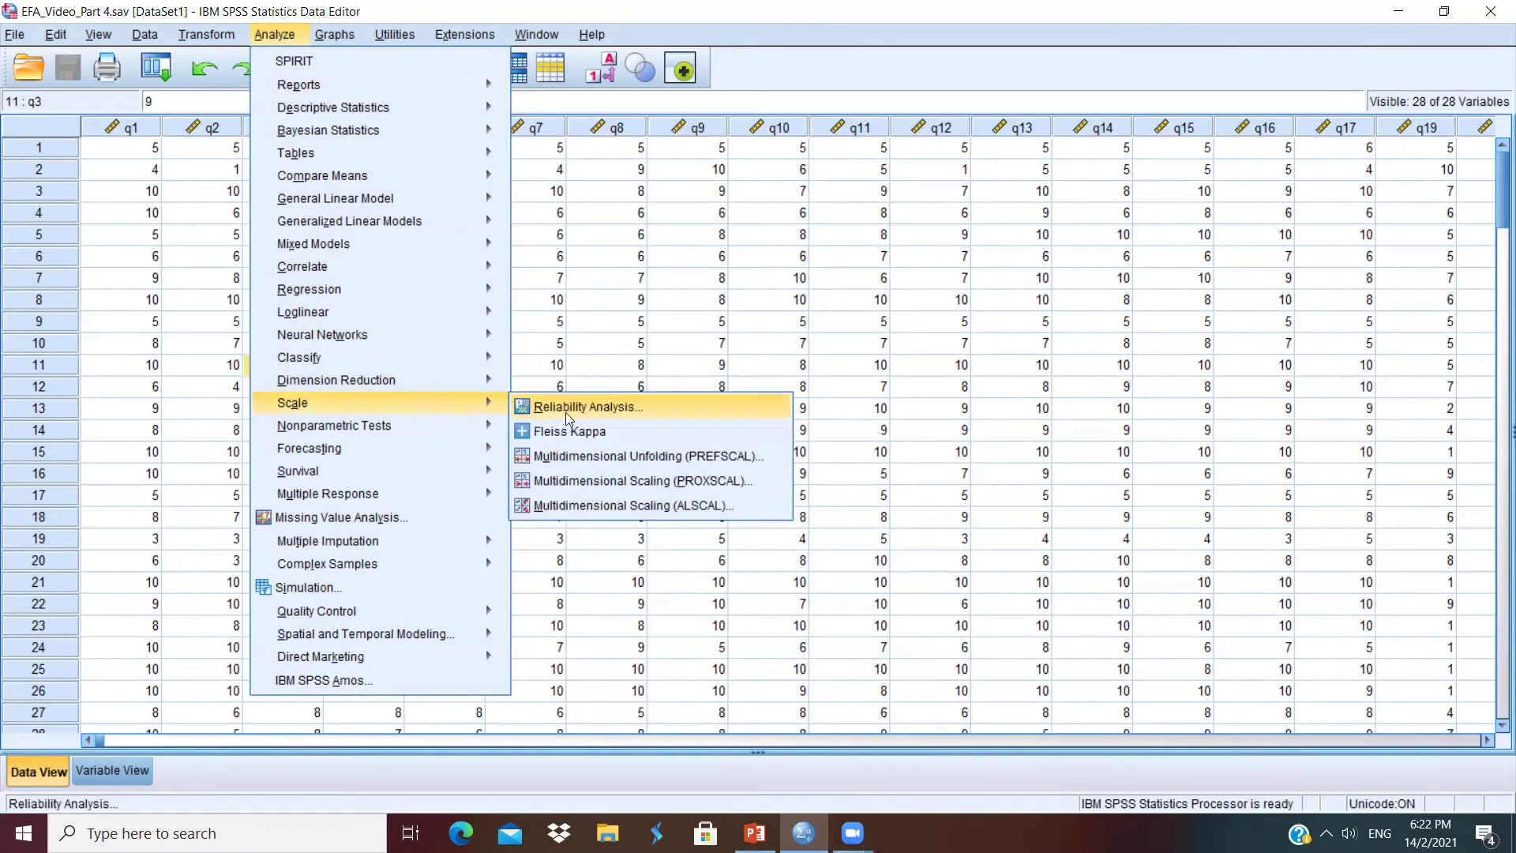
click(597, 407)
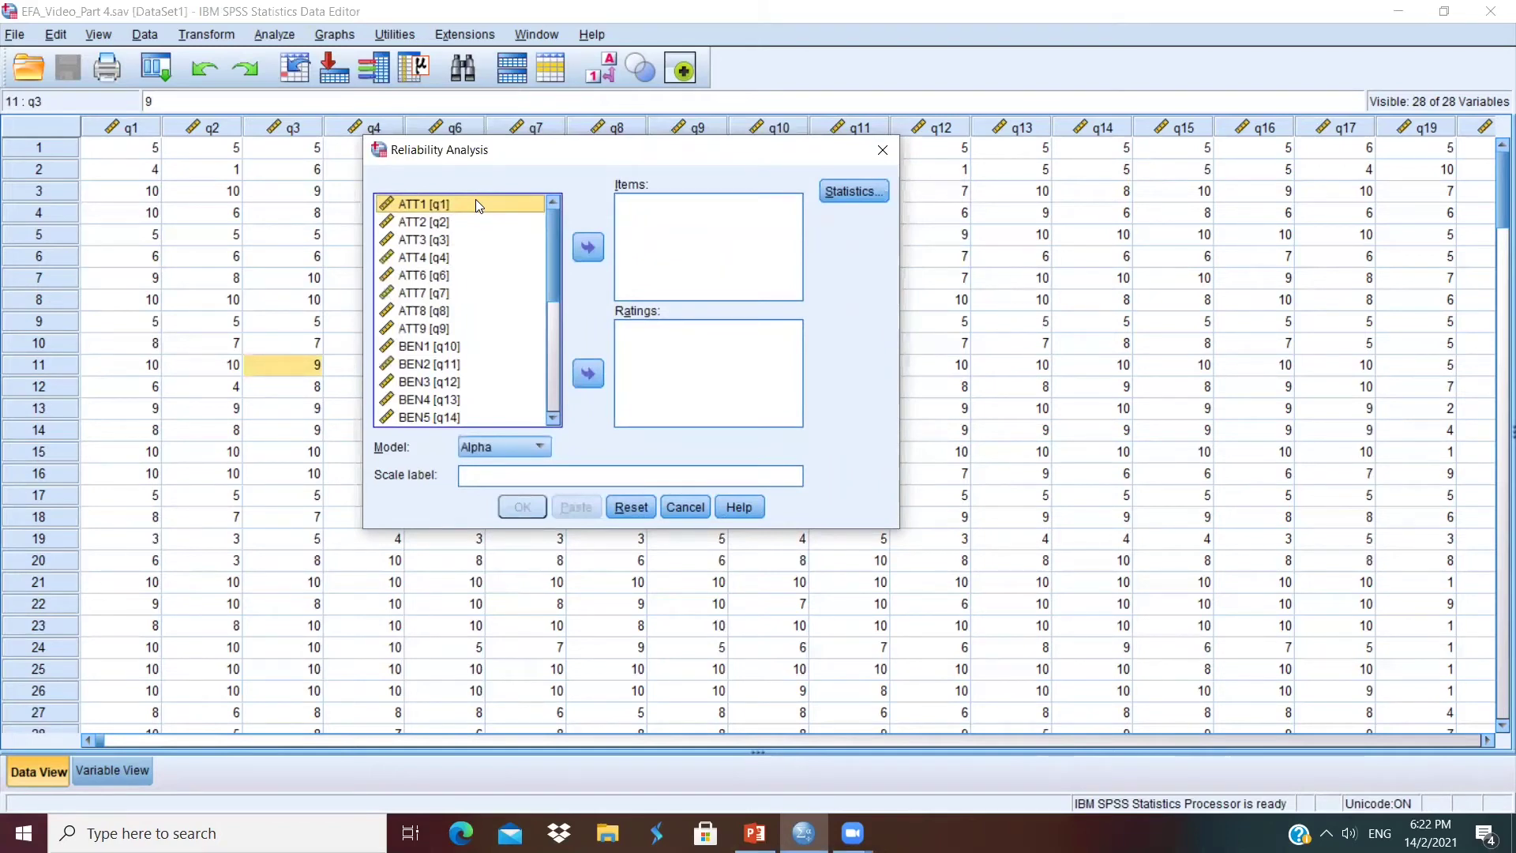
Add ATT1–ATT9 as items and request Item, Scale and Scale-if-item-deleted descriptives.
shift+click(424, 327)
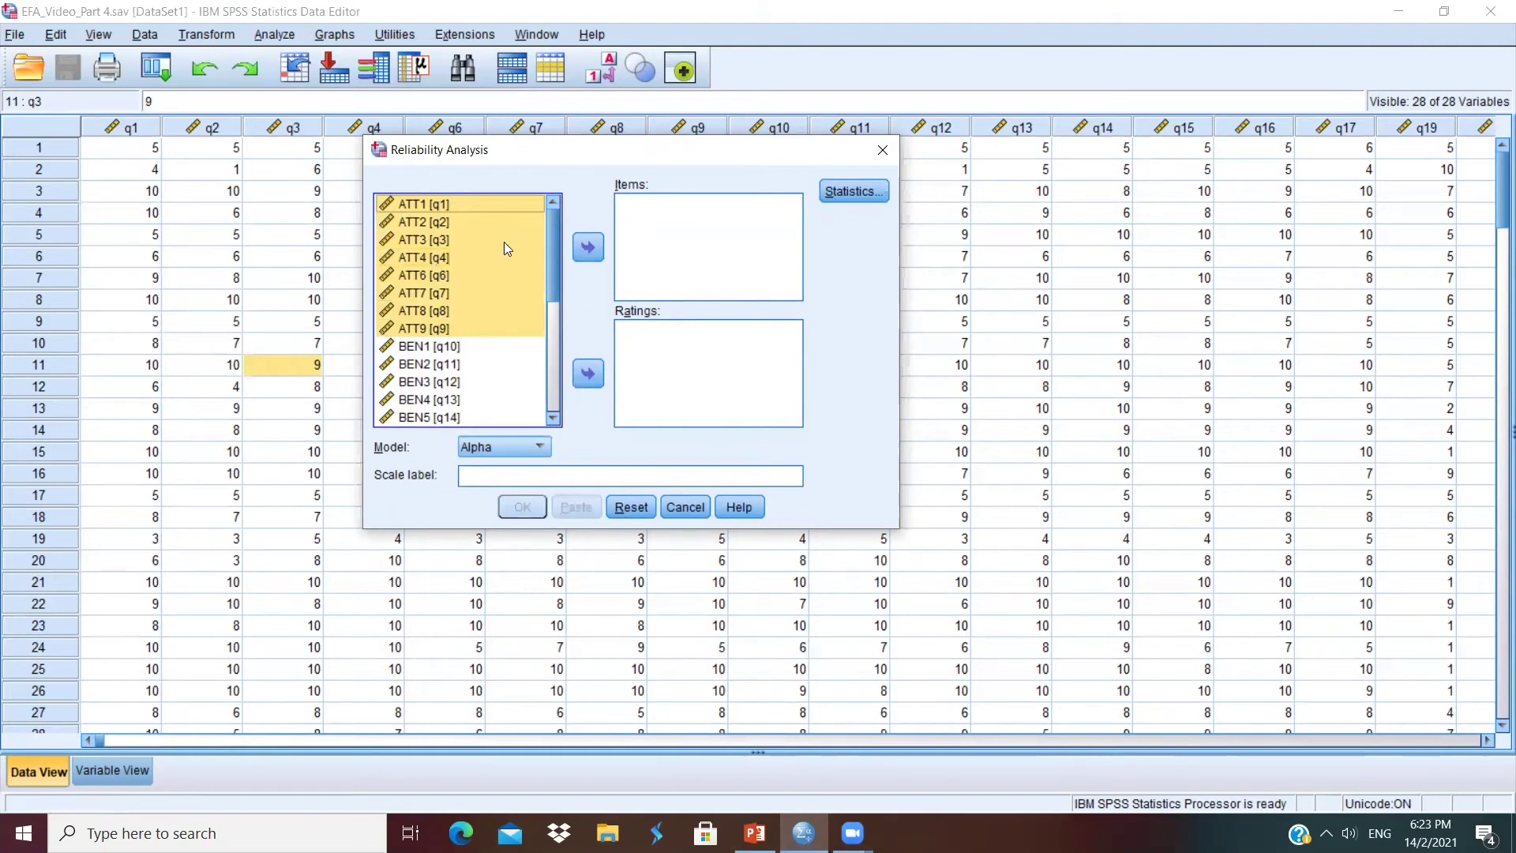
click(579, 251)
click(853, 191)
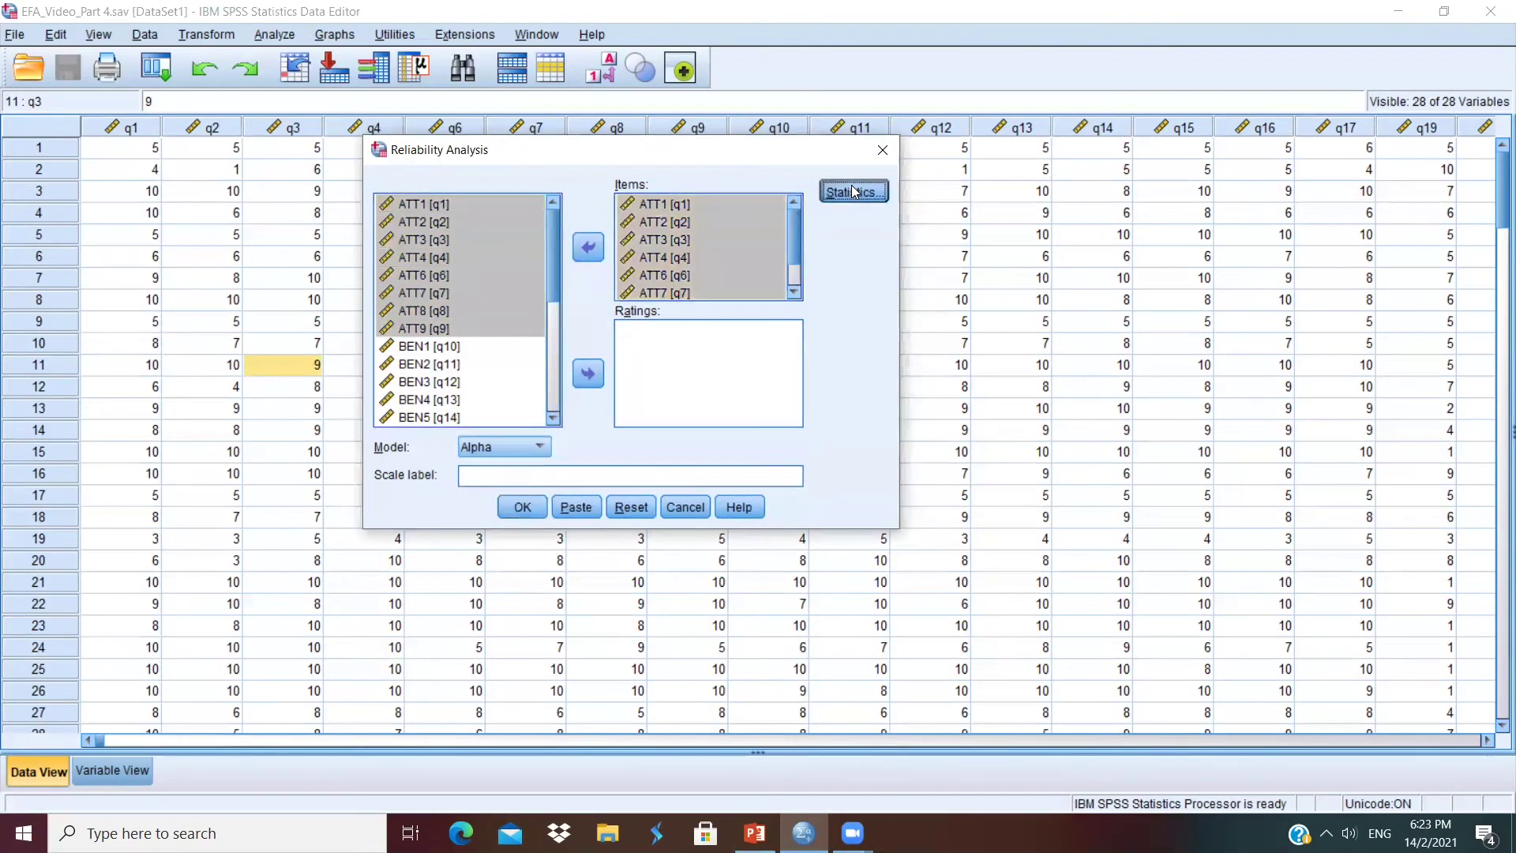
click(464, 110)
click(452, 130)
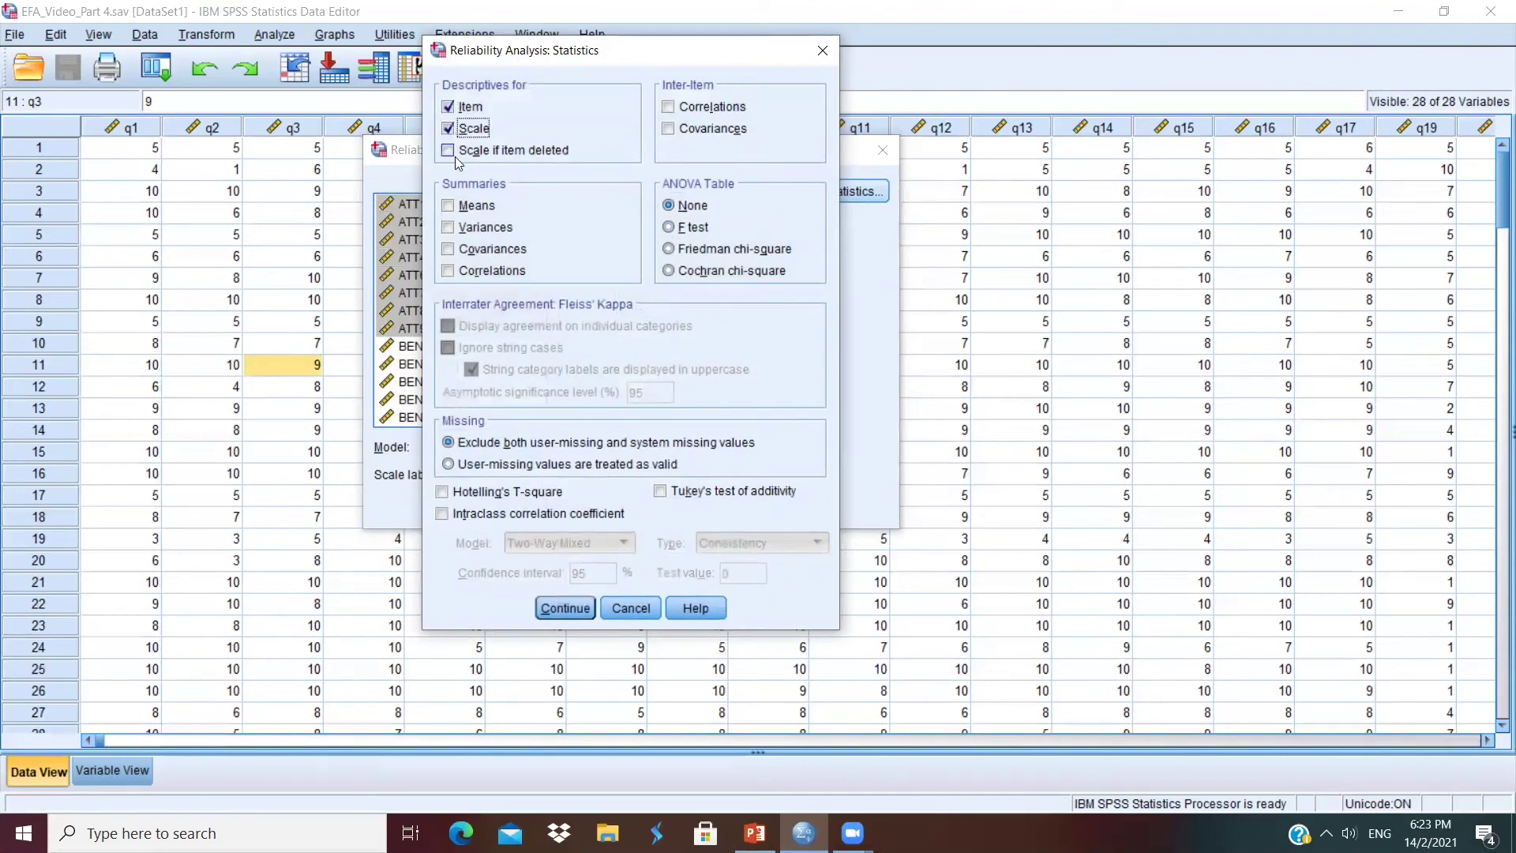
click(458, 153)
key(Tab)
click(561, 608)
Run the reliability analysis and scroll through the alpha .932, item-total and scale tables.
click(523, 507)
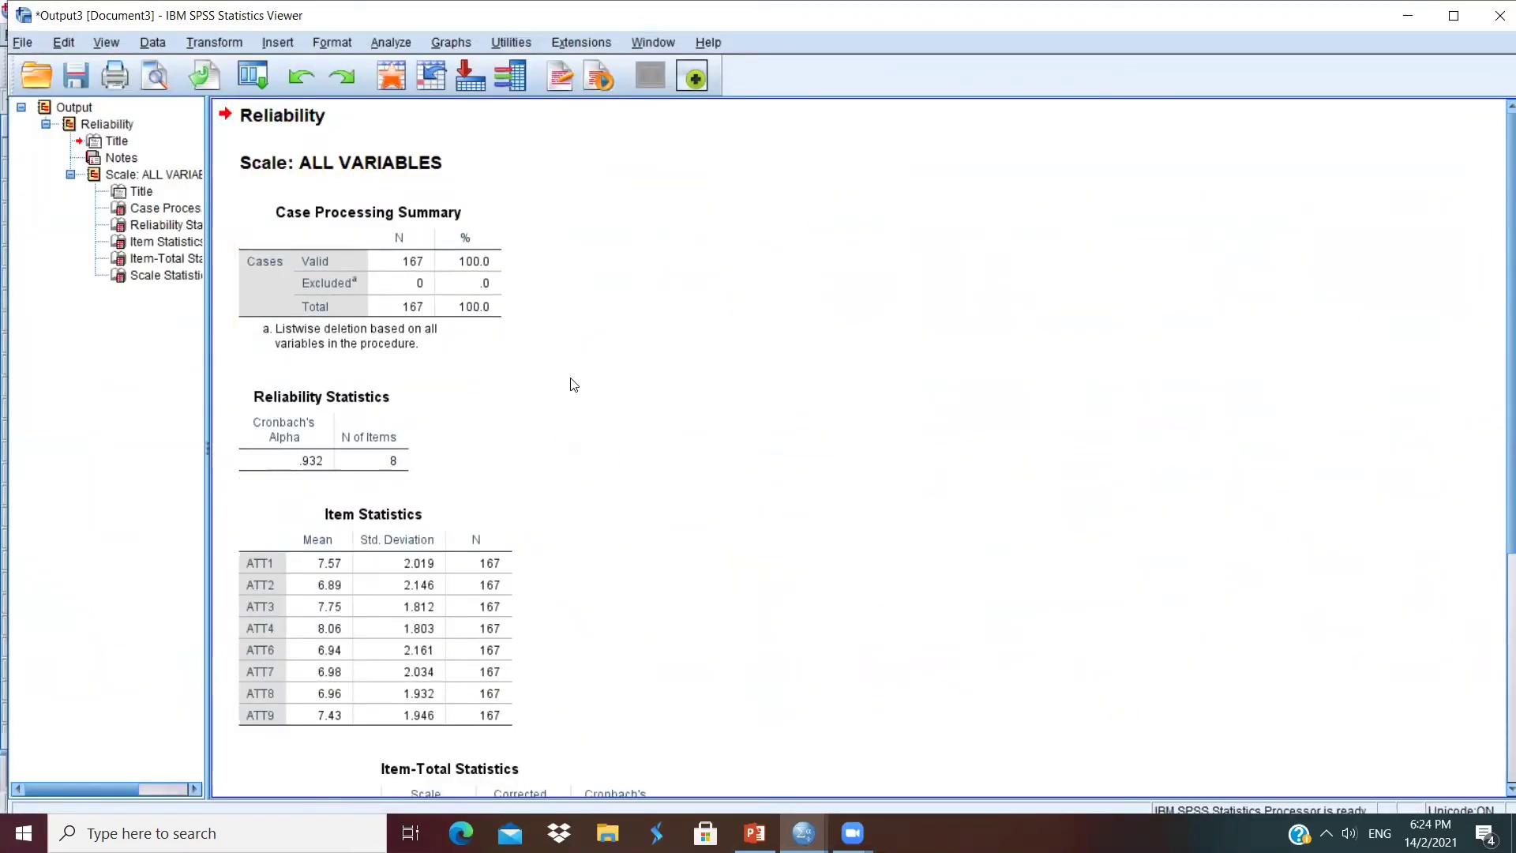
scroll(495, 410, down, 3)
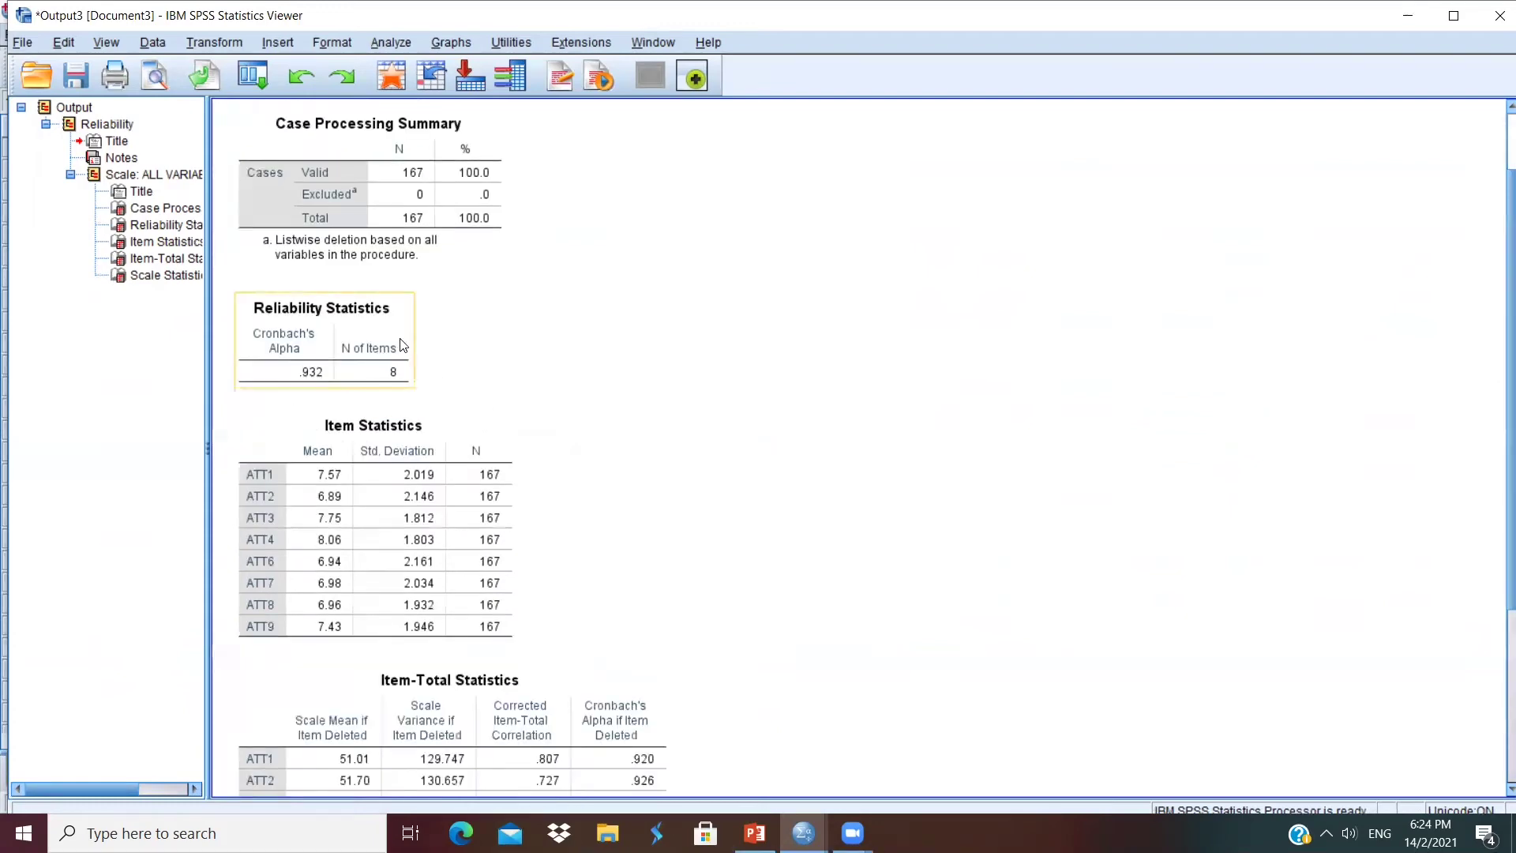
scroll(402, 345, down, 3)
scroll(432, 412, down, 6)
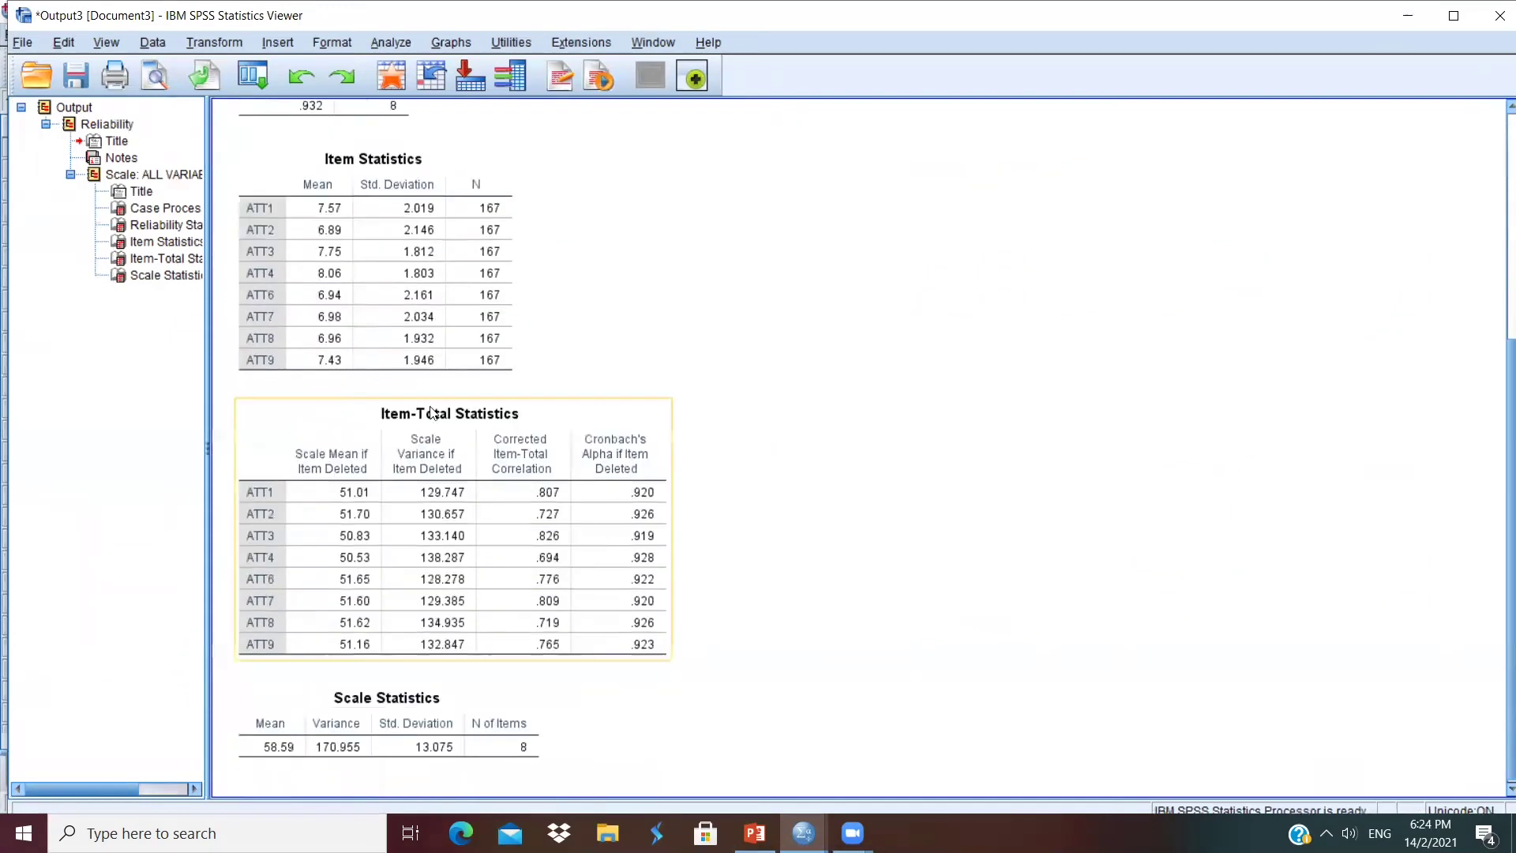